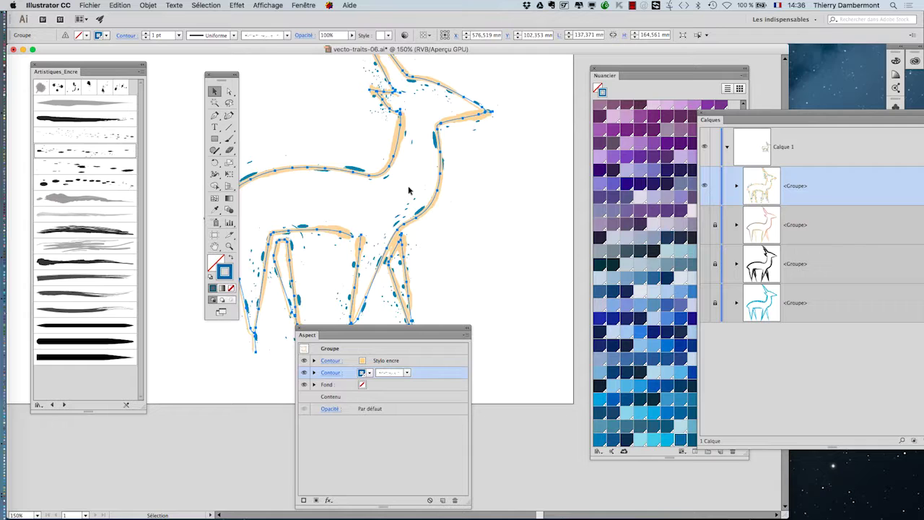
# - Save the deer document as a new Illustrator file named vecto-traits-07.ai, keeping the default Illustrator CC save options
pyautogui.press('super+minus')
pyautogui.press('super+minus')
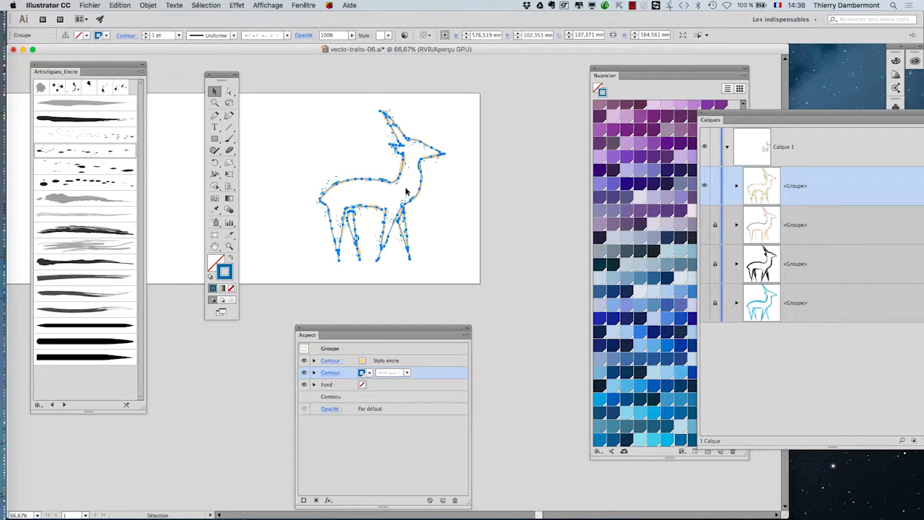
pyautogui.click(79, 4)
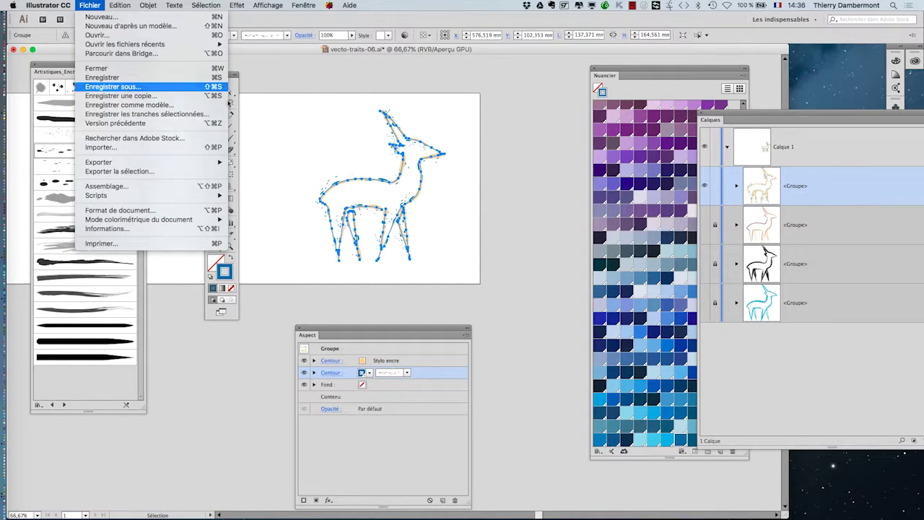
pyautogui.click(113, 86)
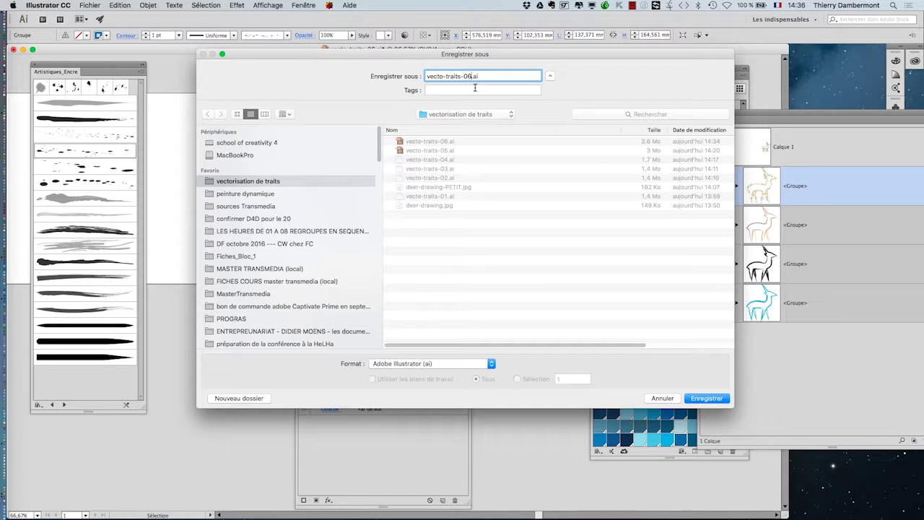
pyautogui.press('Return')
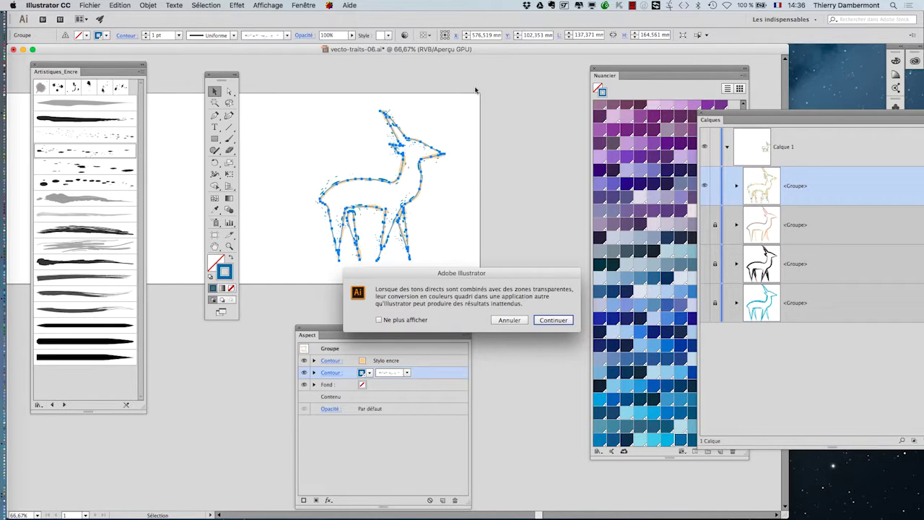
pyautogui.click(556, 319)
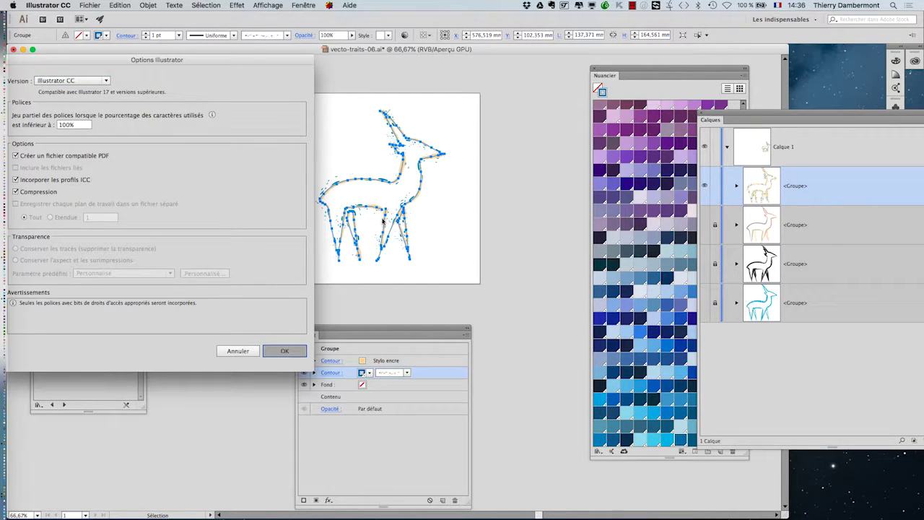
pyautogui.press('Return')
# - Duplicate the deer group to the right of the original and widen the artboard to include the copy
pyautogui.moveTo(368, 166)
pyautogui.mouseDown()
pyautogui.moveTo(254, 154)
pyautogui.moveTo(479, 171)
pyautogui.mouseUp()
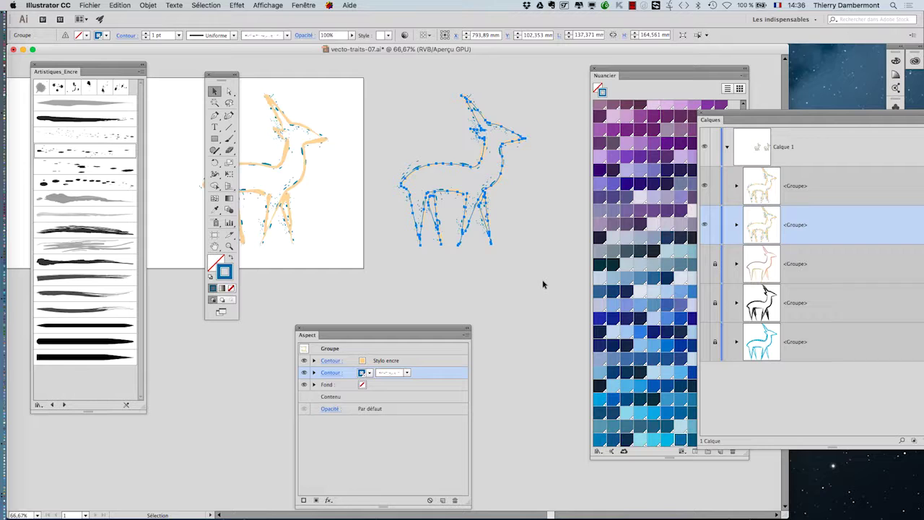
pyautogui.click(216, 236)
pyautogui.moveTo(365, 174); pyautogui.dragTo(547, 174)
pyautogui.click(214, 92)
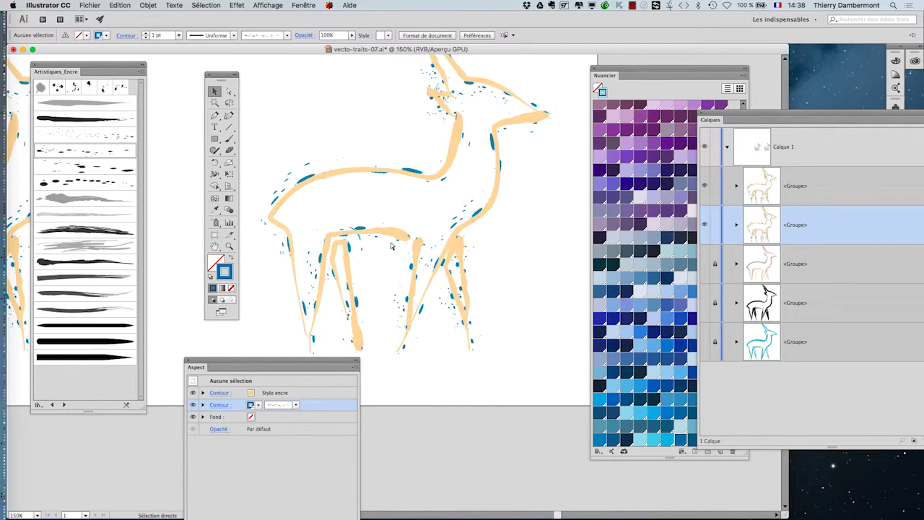
# - Select the copied deer and apply the Encre séchée 1 brush to its blue contour
pyautogui.press('super+Tab')
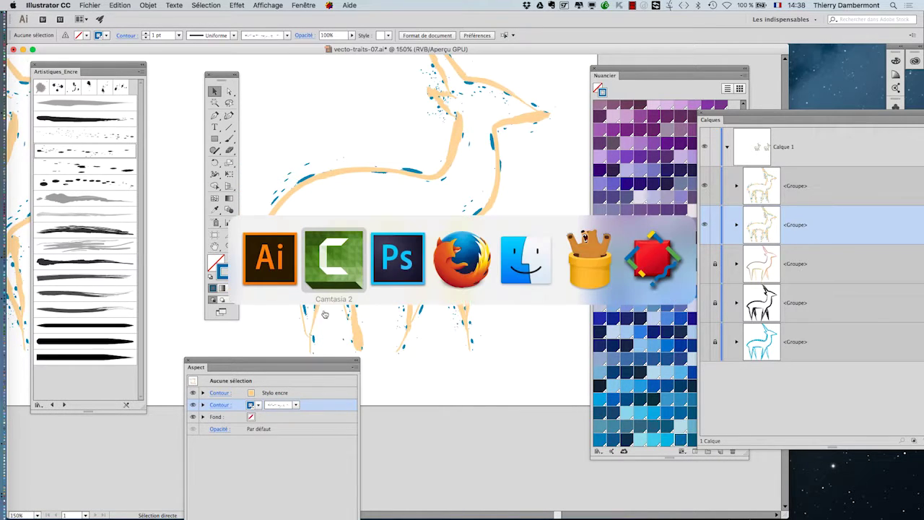
pyautogui.press('super+Tab')
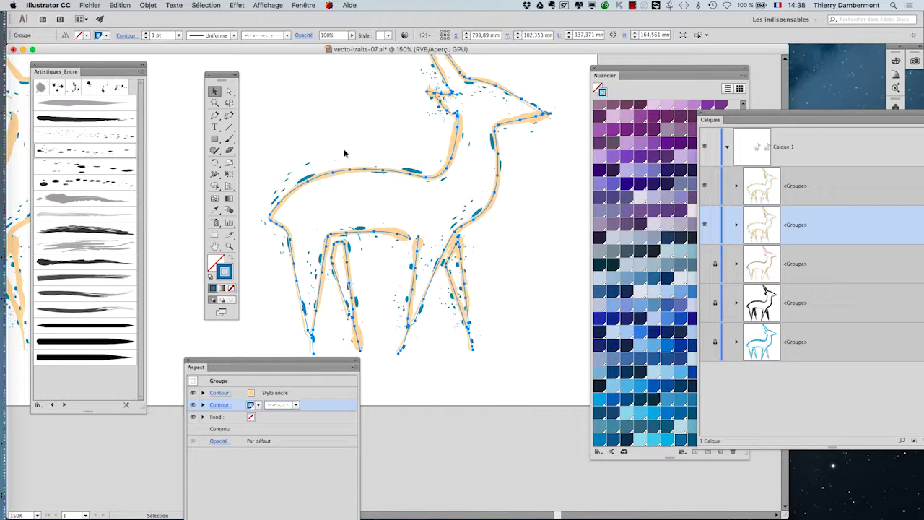
pyautogui.click(73, 230)
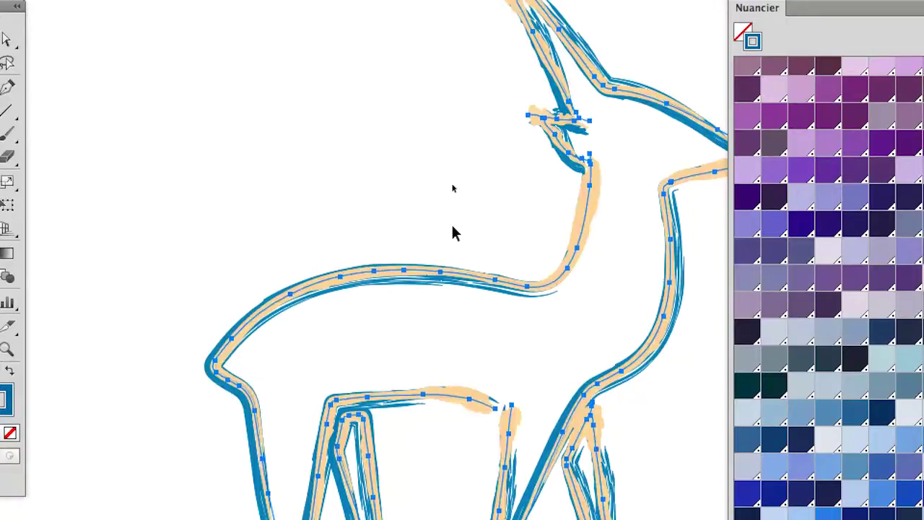
# - Examine the copied deer's beige and blue contours, both selected and deselected, in overview and close up
pyautogui.click(455, 233)
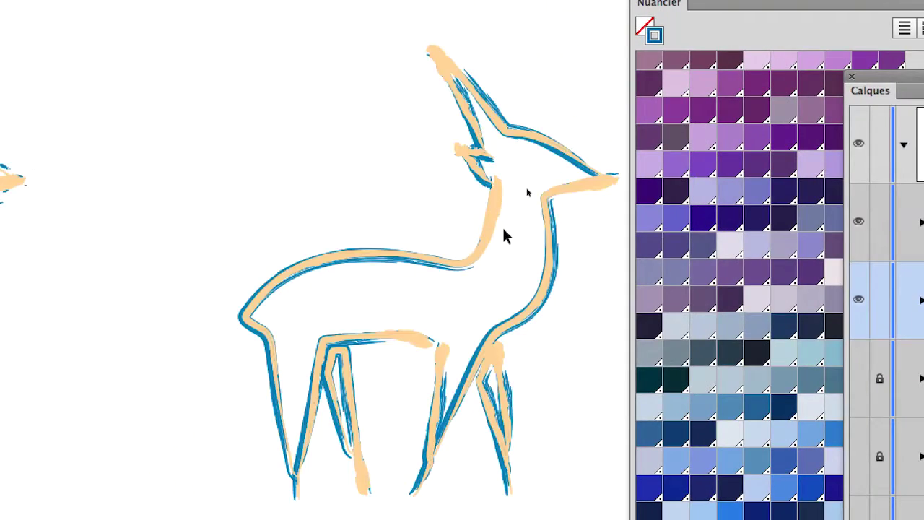
pyautogui.moveTo(408, 230); pyautogui.dragTo(389, 203)
pyautogui.click(465, 229)
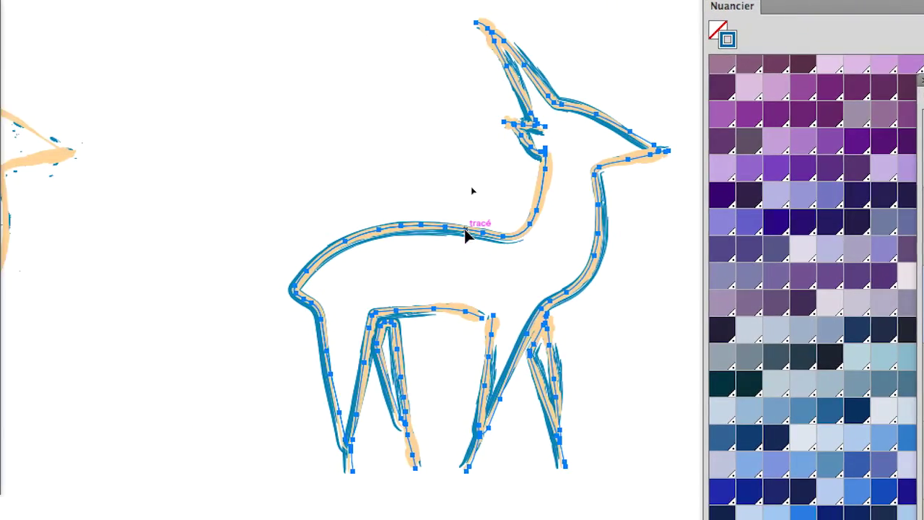
pyautogui.click(454, 217)
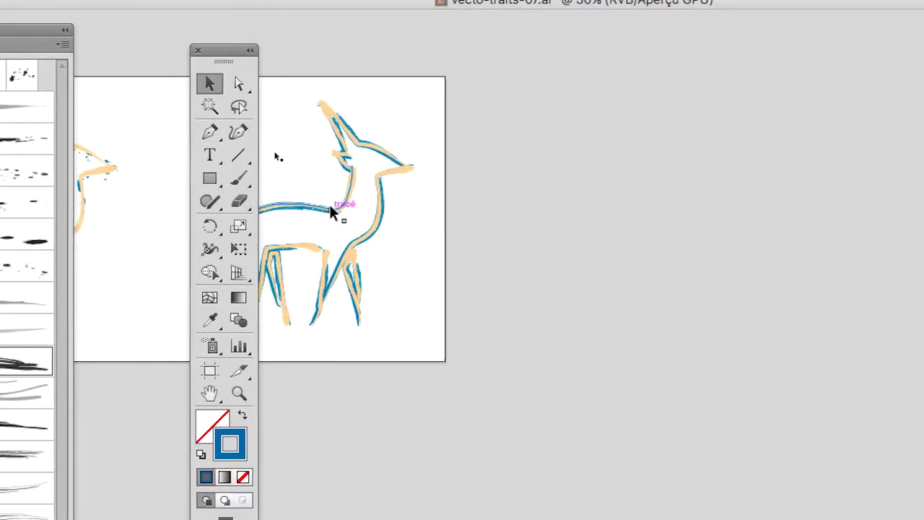
pyautogui.click(329, 204)
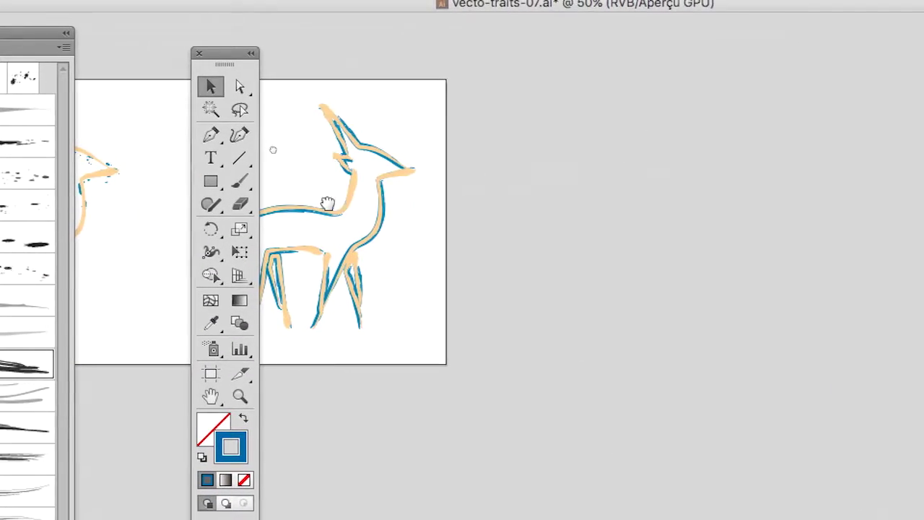
pyautogui.moveTo(328, 205); pyautogui.dragTo(620, 232)
pyautogui.scroll(6, 412, 220)
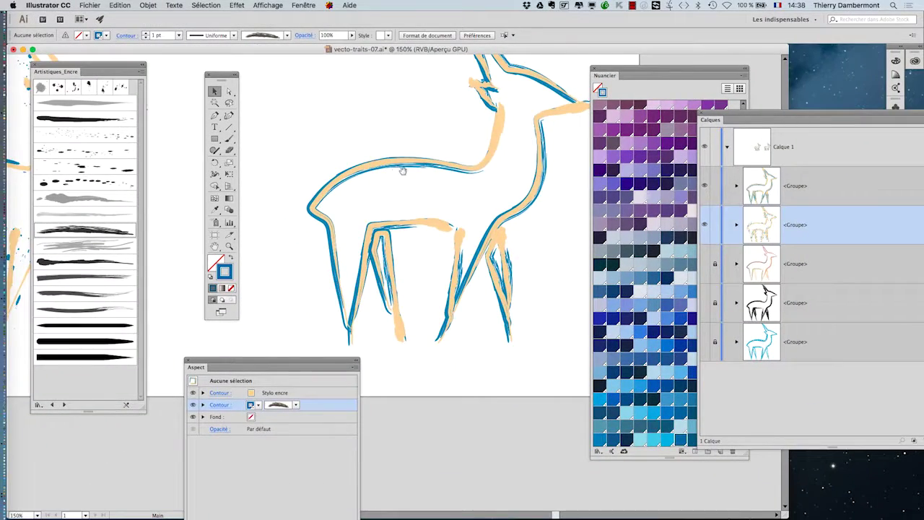
pyautogui.moveTo(403, 170); pyautogui.dragTo(396, 216)
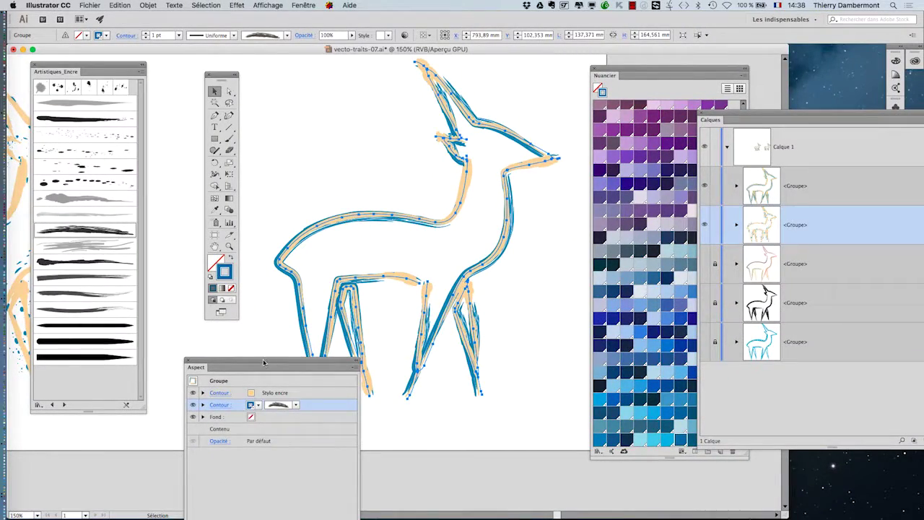
# - Place the appearance settings beside the copied deer and try weights of 2 pt and 3 pt on its beige Stylo encre contour
pyautogui.moveTo(263, 362); pyautogui.dragTo(573, 82)
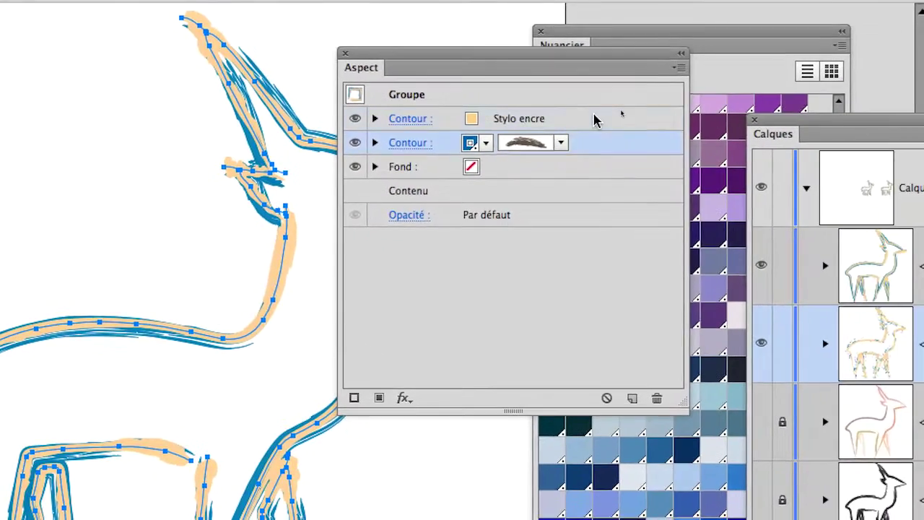
pyautogui.click(554, 113)
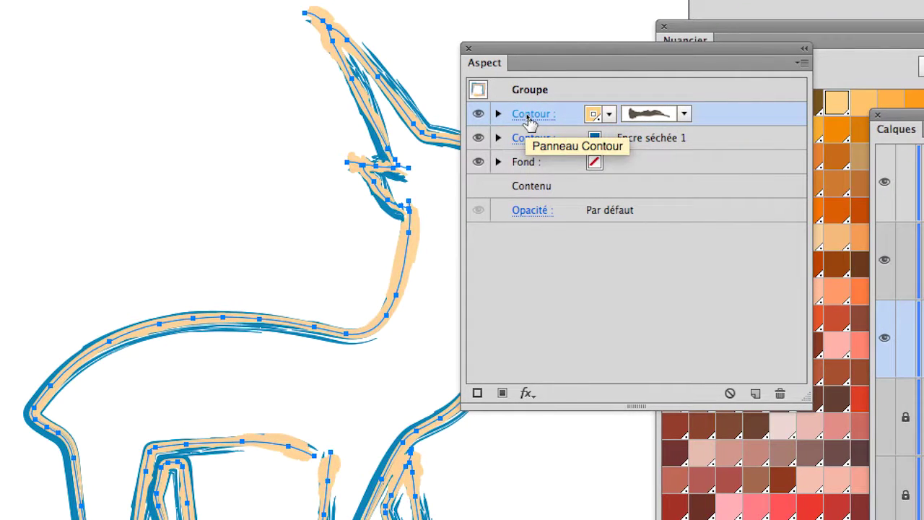
pyautogui.click(530, 120)
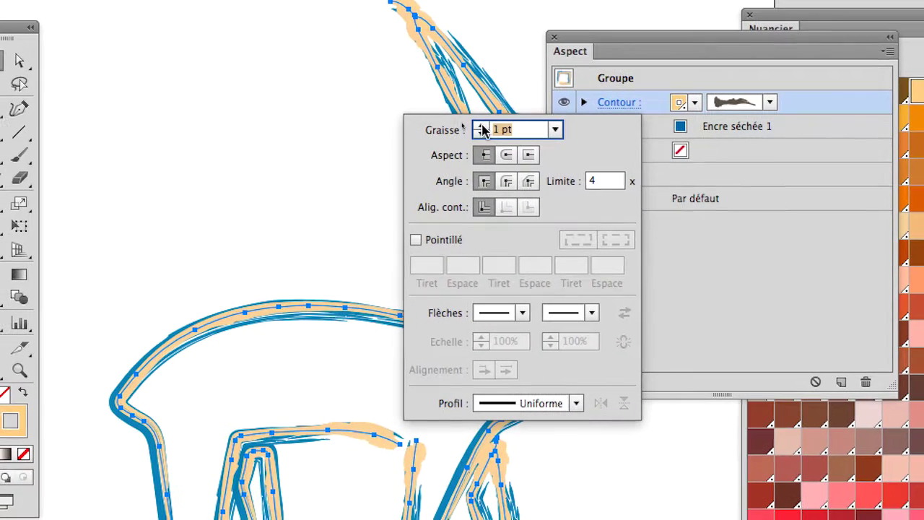
pyautogui.click(482, 126)
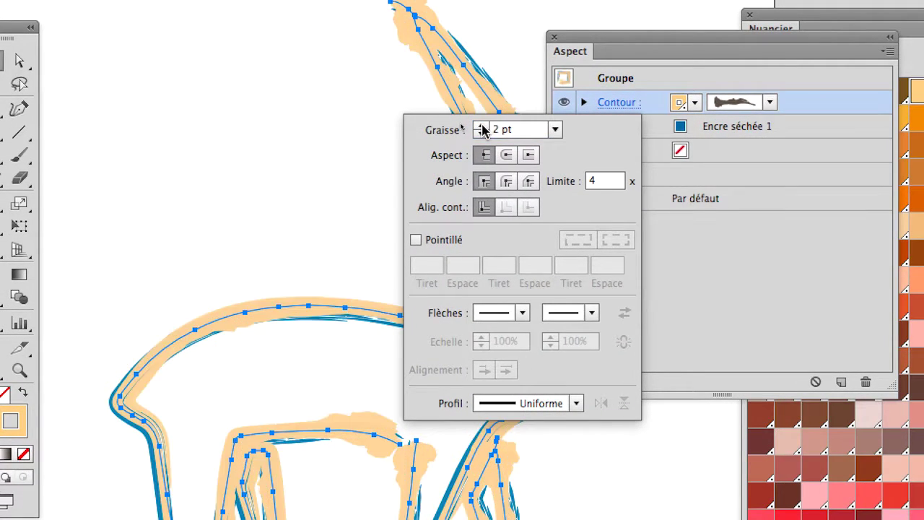
pyautogui.click(482, 126)
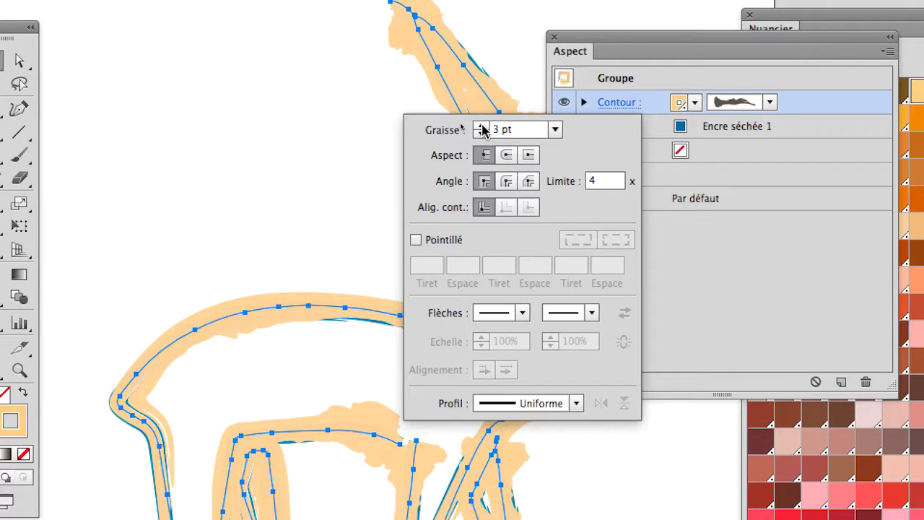
pyautogui.click(482, 134)
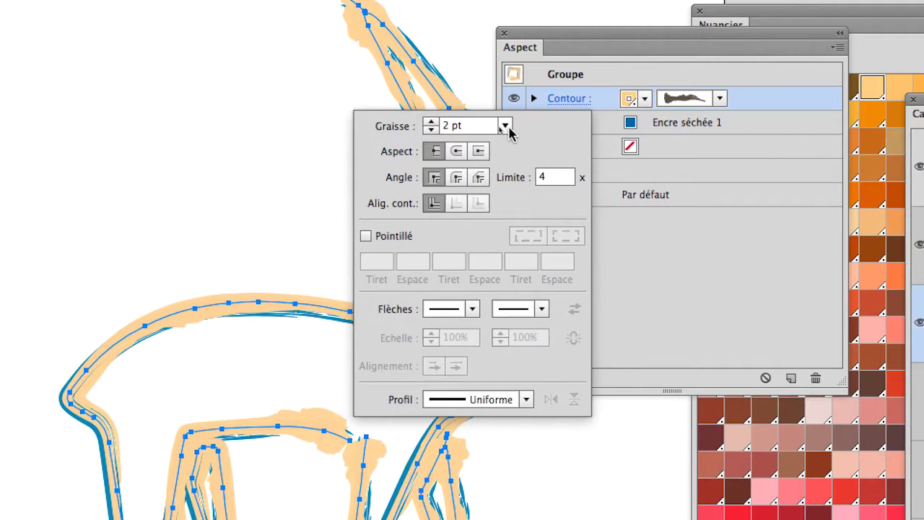
# - Try thinner weights of 0,5 pt and 0,25 pt on the beige Stylo encre contour and return it to 1 pt
pyautogui.click(504, 127)
pyautogui.click(541, 171)
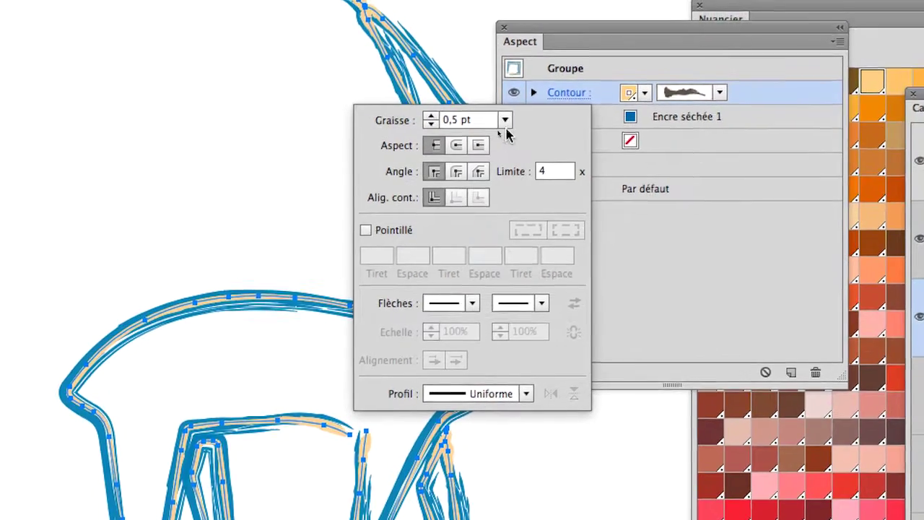
pyautogui.click(489, 101)
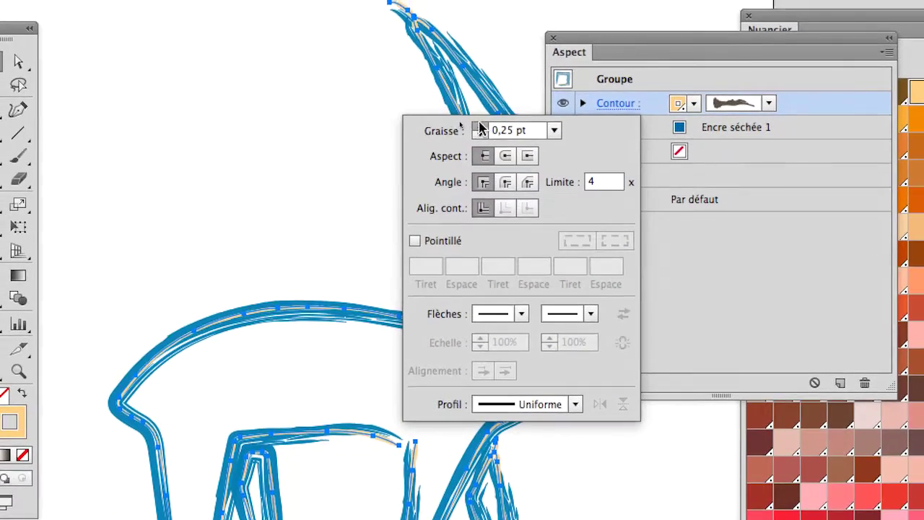
pyautogui.click(479, 127)
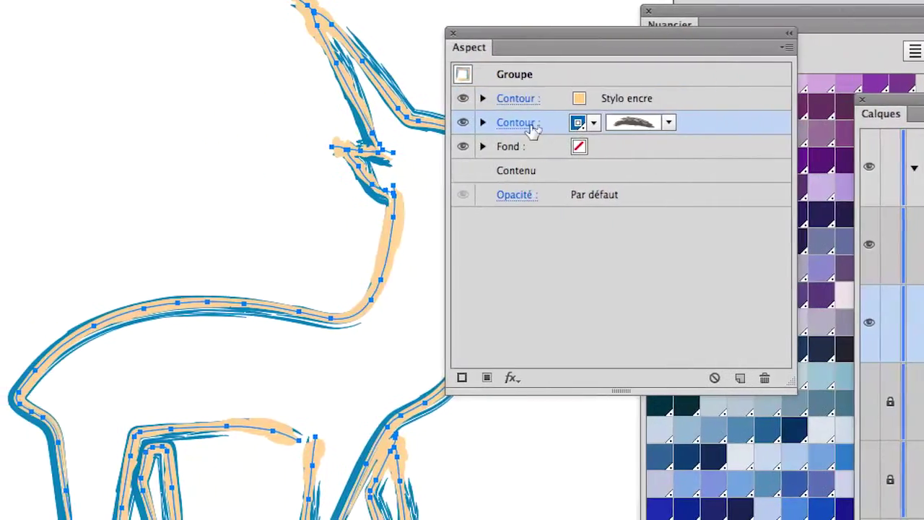
# - Compare the stroke options of the beige Stylo encre contour with those of the blue Encre séchée 1 contour
pyautogui.click(523, 128)
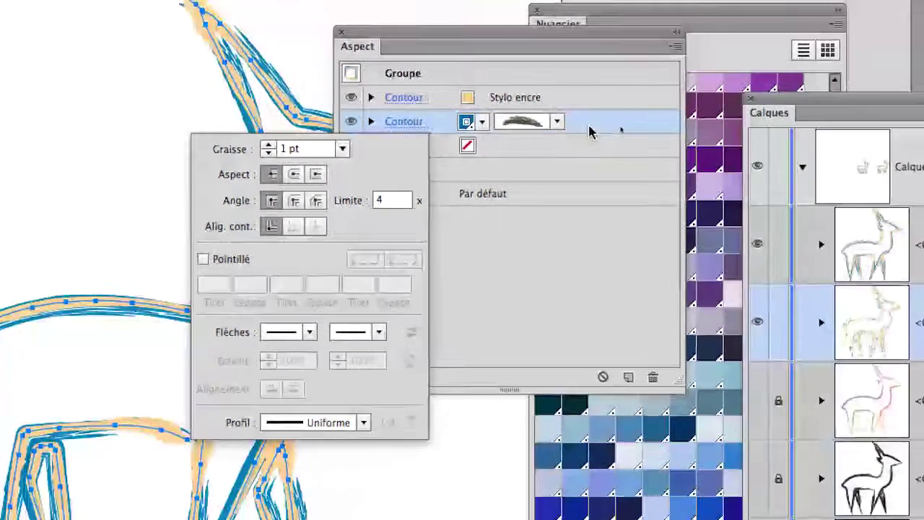
pyautogui.click(798, 110)
pyautogui.click(589, 106)
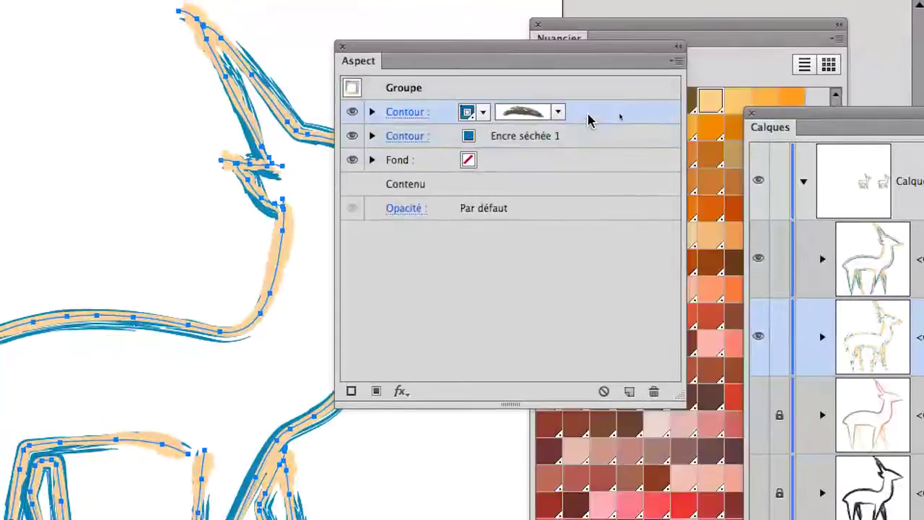
pyautogui.click(525, 116)
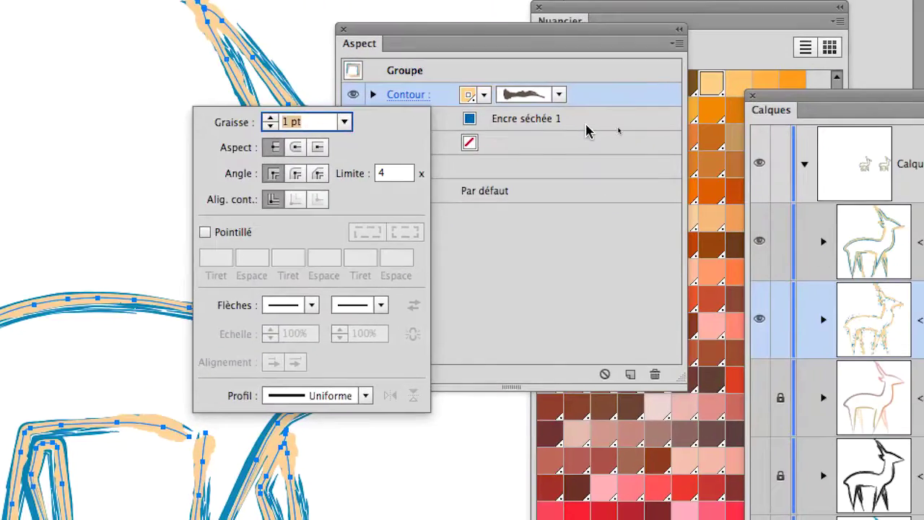
pyautogui.click(776, 125)
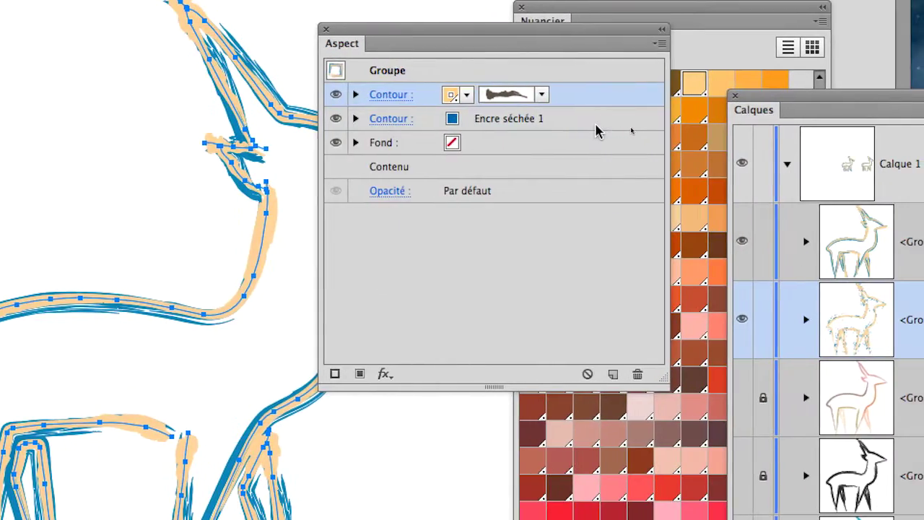
pyautogui.click(776, 124)
pyautogui.click(524, 123)
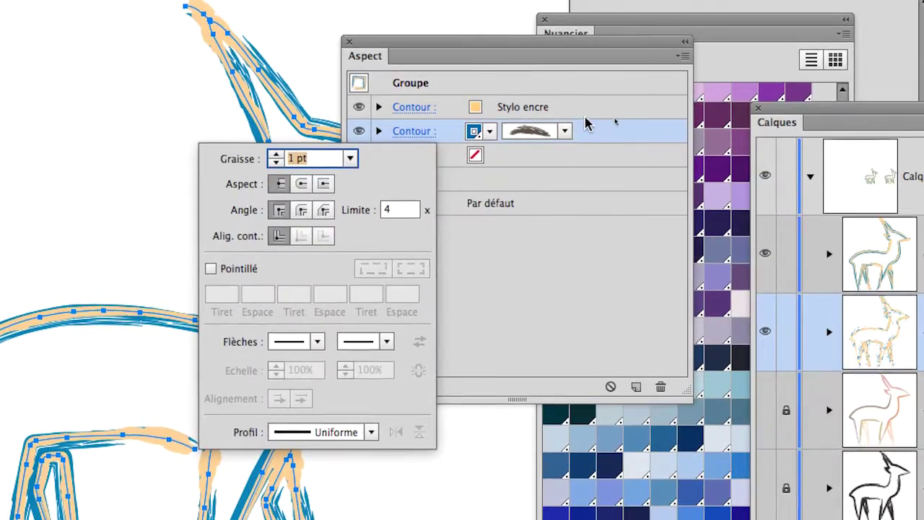
pyautogui.click(587, 121)
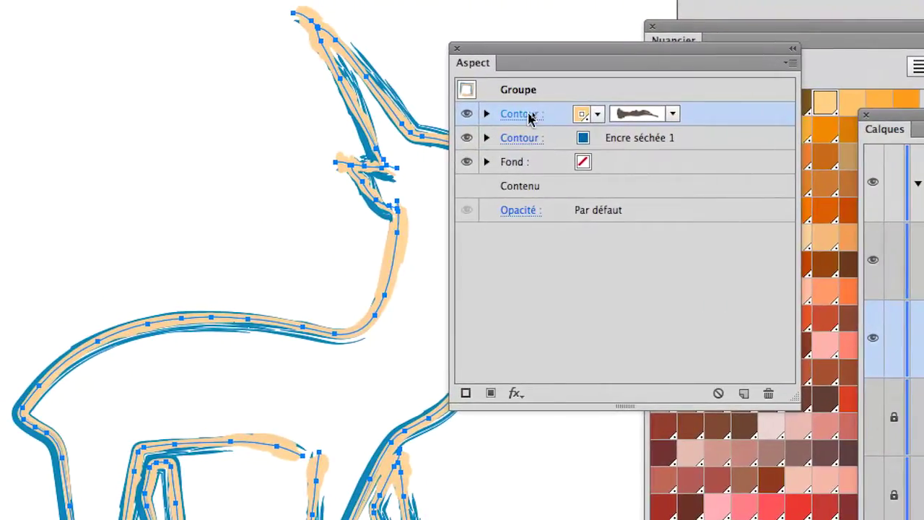
pyautogui.click(383, 121)
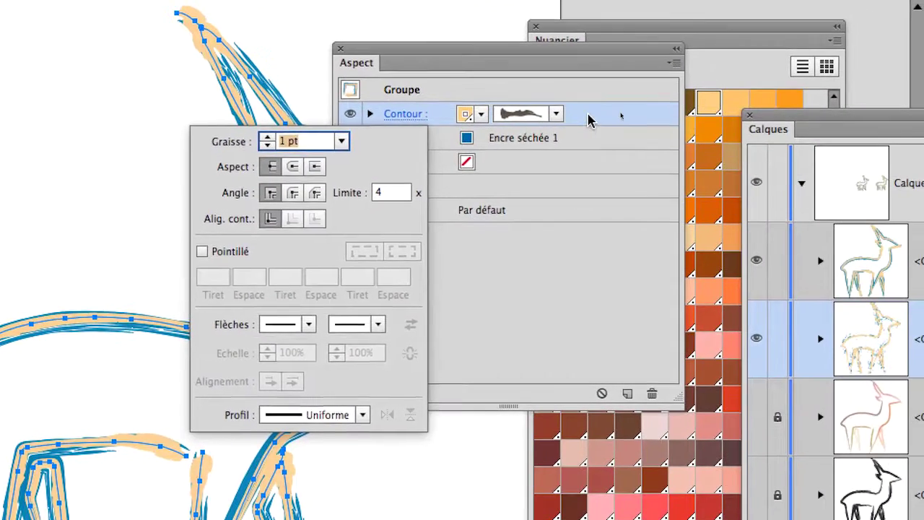
pyautogui.click(588, 119)
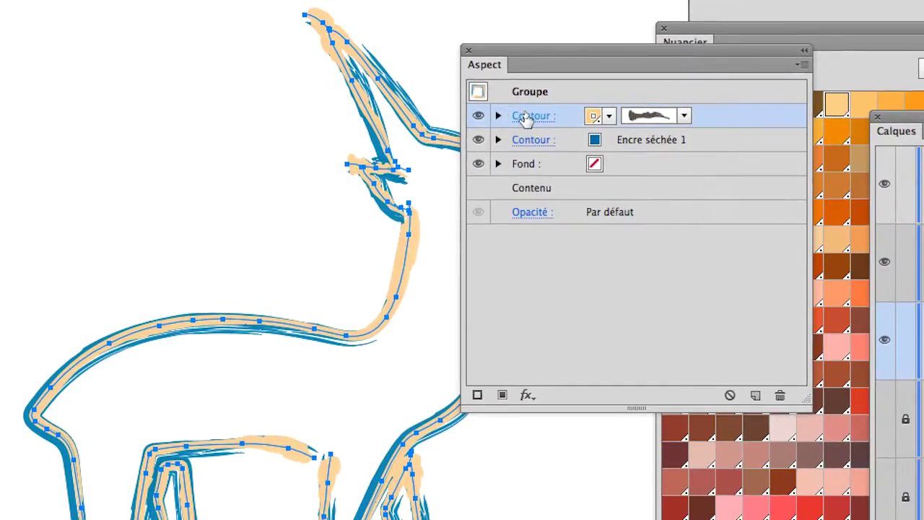
pyautogui.click(399, 114)
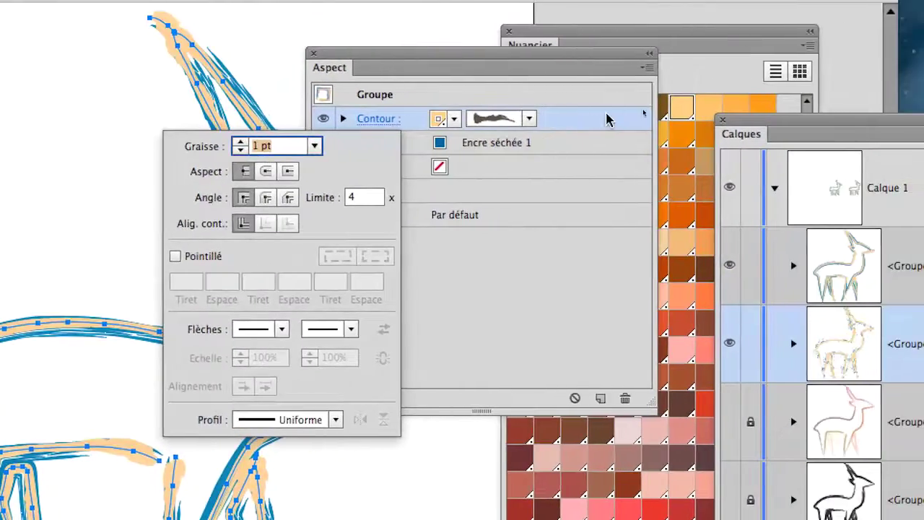
pyautogui.click(755, 116)
pyautogui.click(730, 138)
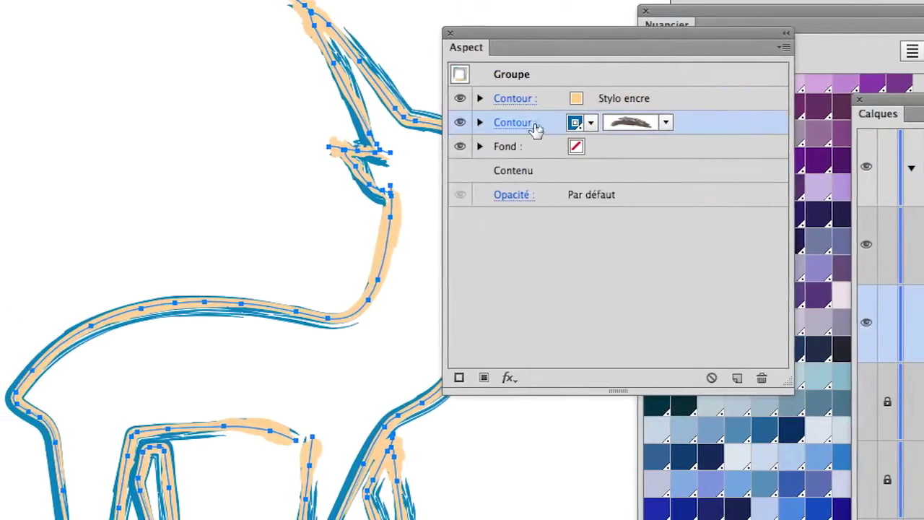
# - Check the blue contour's stroke options and clear the colour swatches and layer list off the workspace
pyautogui.click(418, 125)
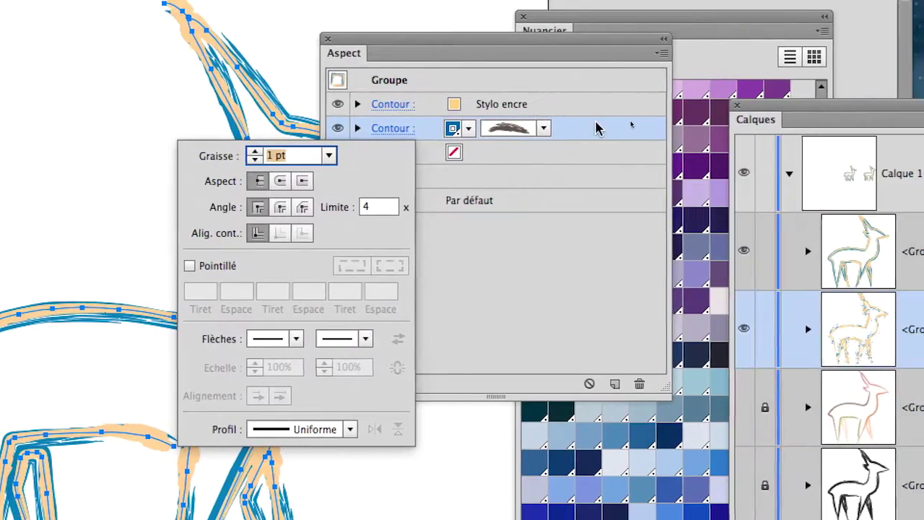
pyautogui.click(755, 120)
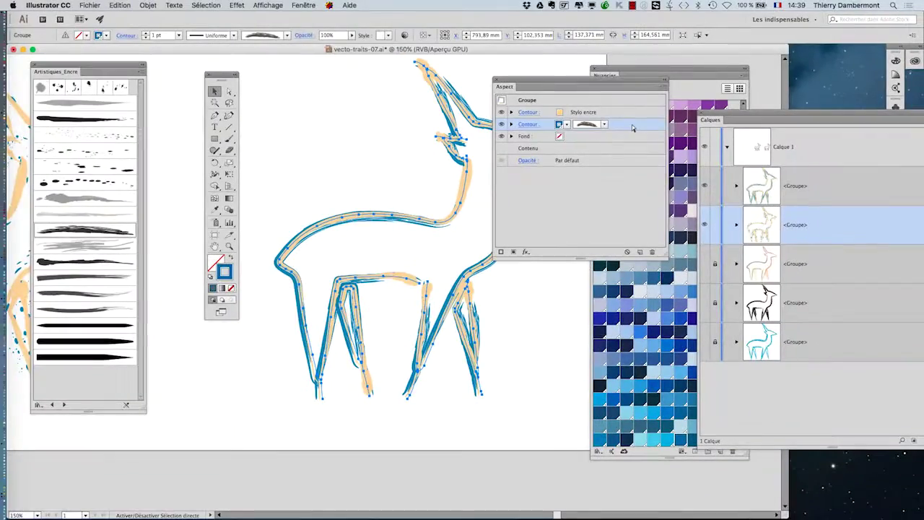
pyautogui.press('space')
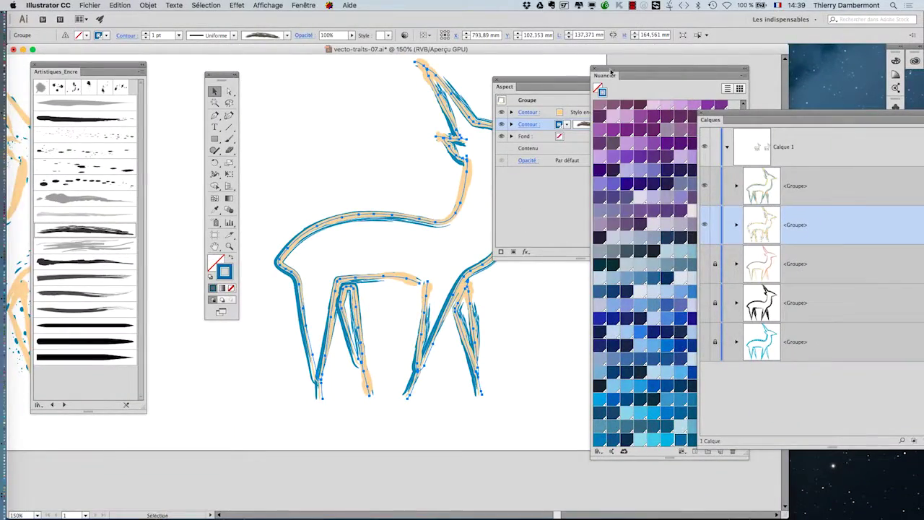
pyautogui.click(596, 70)
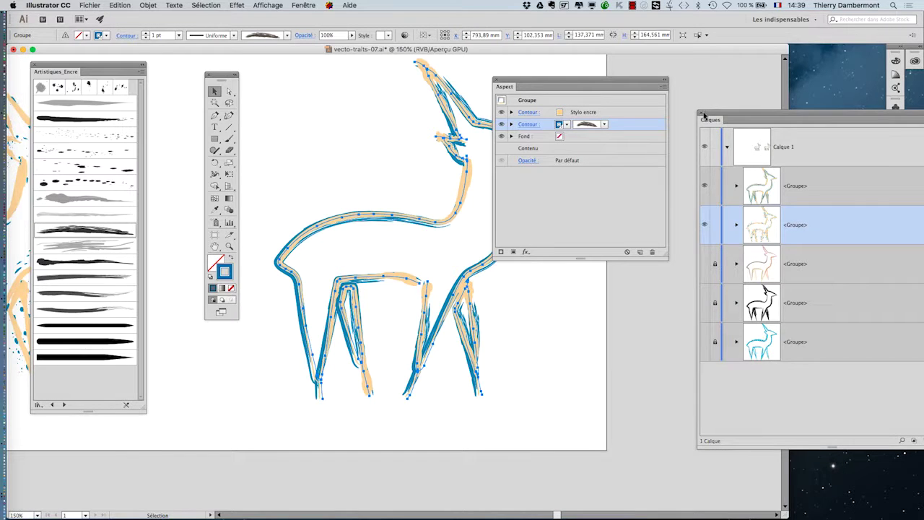
pyautogui.click(705, 115)
# - Move the appearance settings over the deer's legs and the Artistiques_Encre brush library beyond the artboard
pyautogui.moveTo(589, 81); pyautogui.dragTo(503, 176)
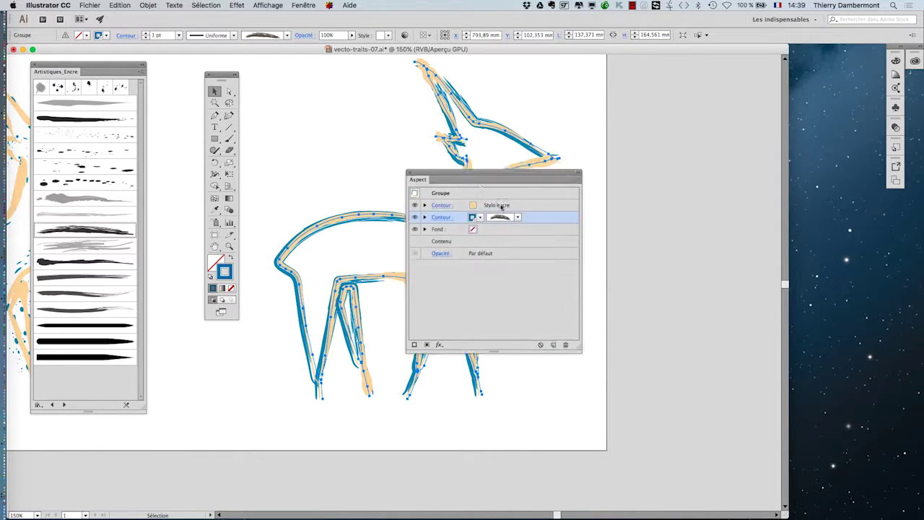
pyautogui.moveTo(501, 207); pyautogui.dragTo(479, 233)
pyautogui.moveTo(77, 67); pyautogui.dragTo(740, 78)
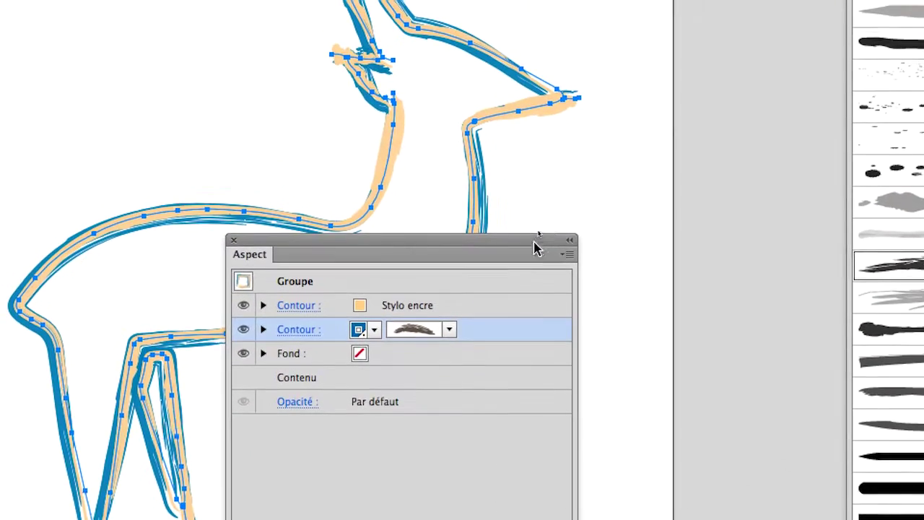
pyautogui.moveTo(535, 248); pyautogui.dragTo(769, 185)
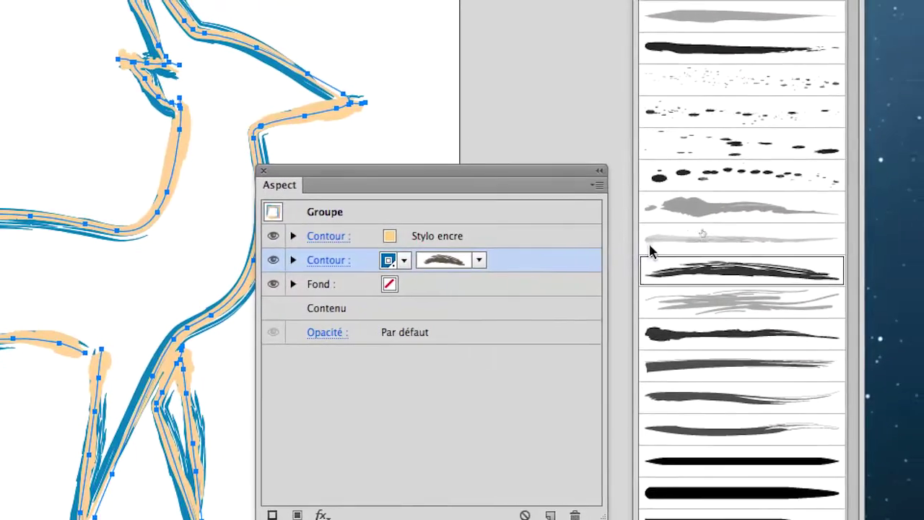
# - Select the deer's beige Stylo encre contour and close the Artistiques_Encre brush library
pyautogui.click(603, 236)
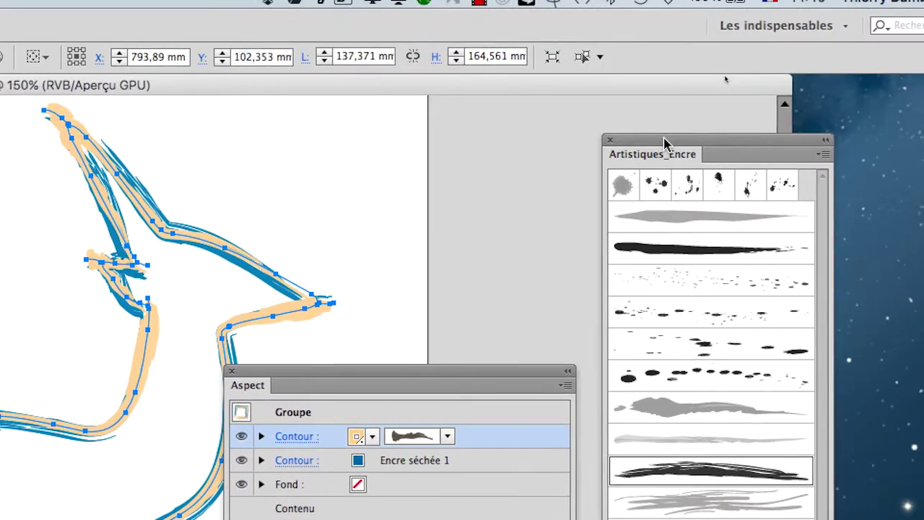
pyautogui.moveTo(565, 127); pyautogui.dragTo(697, 138)
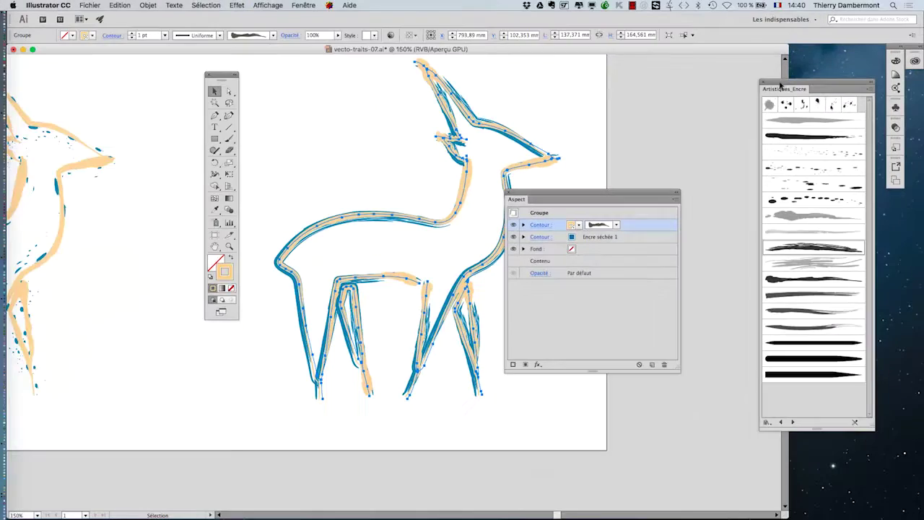
pyautogui.click(764, 83)
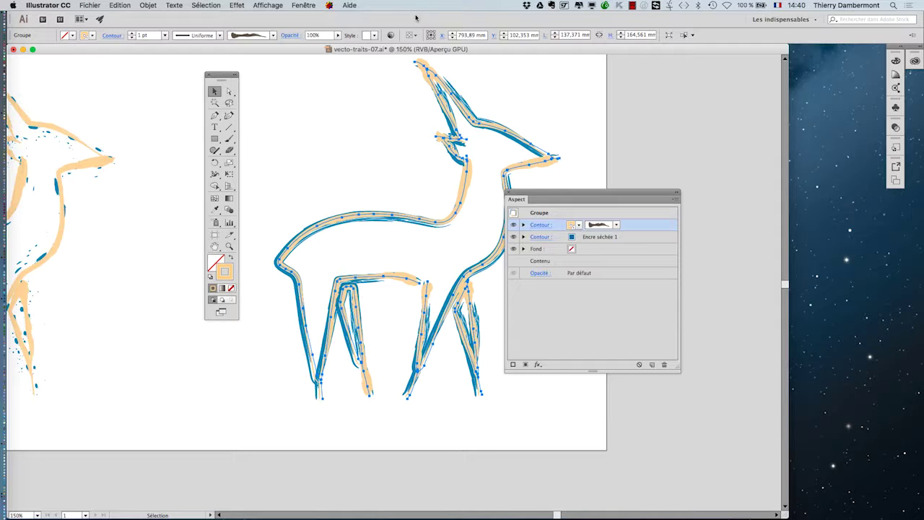
pyautogui.click(299, 5)
pyautogui.click(312, 296)
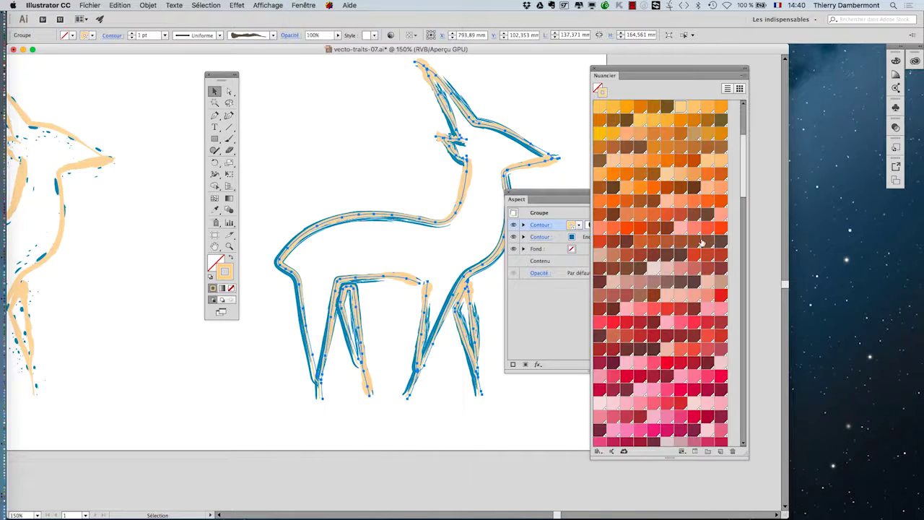
pyautogui.click(594, 71)
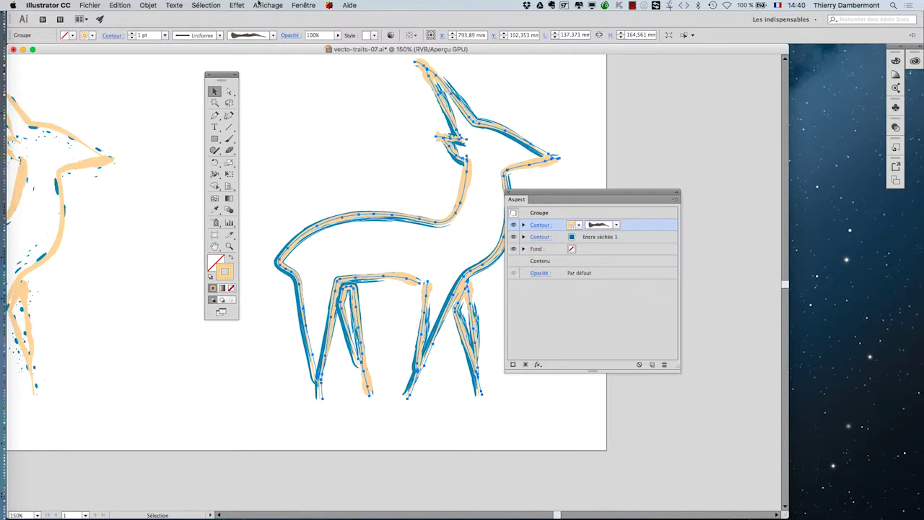
# - Display the document's own brushes in an enlarged list beside the appearance settings and select the blue Encre séchée 1 contour
pyautogui.click(299, 5)
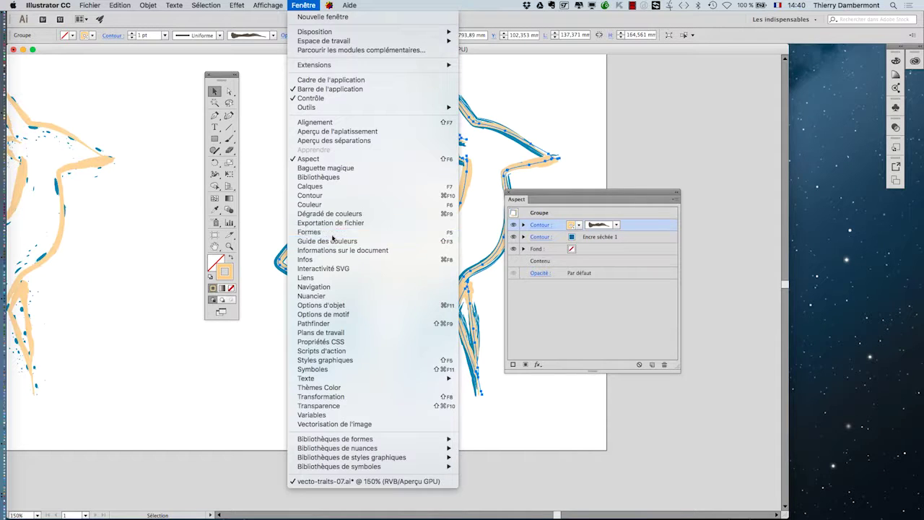
pyautogui.click(311, 231)
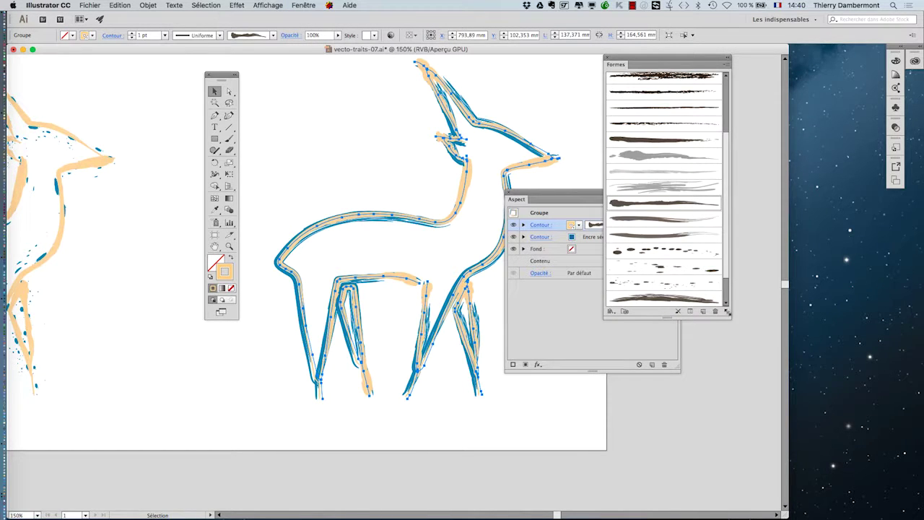
pyautogui.moveTo(728, 313)
pyautogui.mouseDown()
pyautogui.moveTo(798, 375)
pyautogui.moveTo(802, 392)
pyautogui.mouseUp()
pyautogui.moveTo(637, 63); pyautogui.dragTo(735, 71)
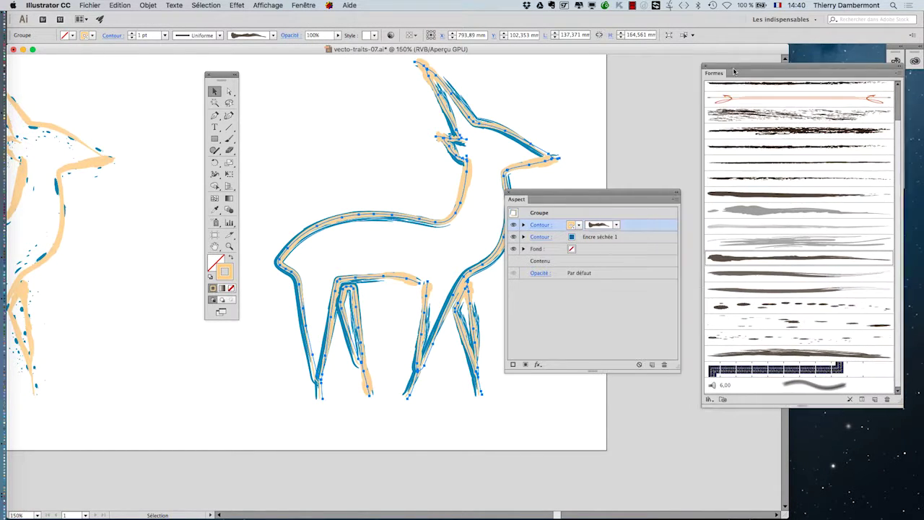
pyautogui.click(650, 238)
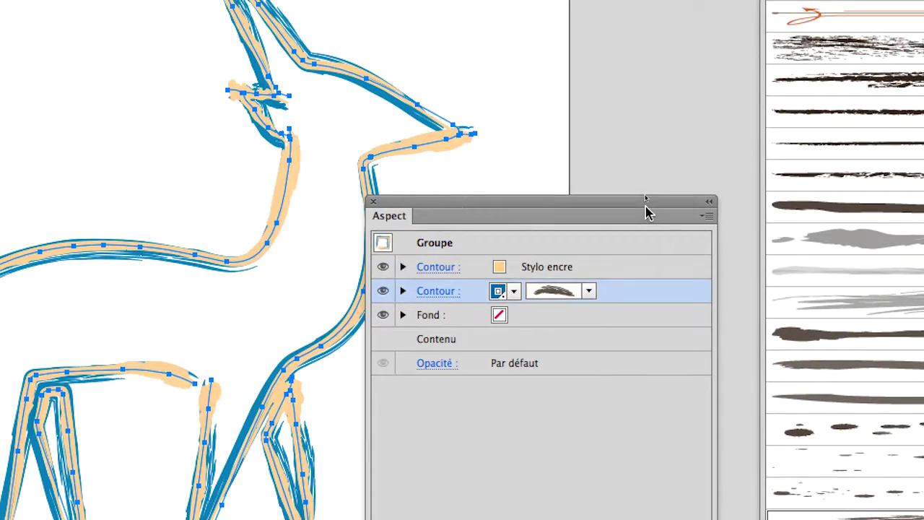
pyautogui.moveTo(642, 192); pyautogui.dragTo(559, 141)
pyautogui.moveTo(707, 117); pyautogui.dragTo(598, 122)
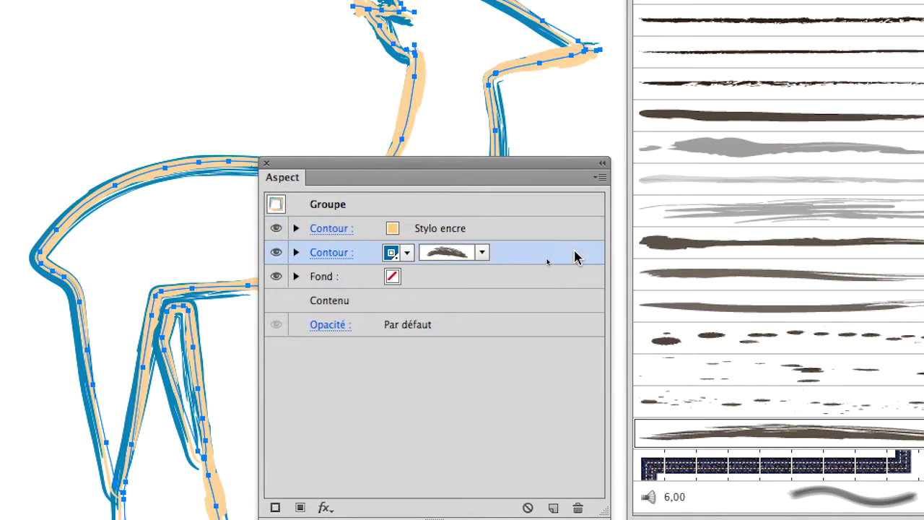
# - Compare which brushes in the document's list the beige Stylo encre and blue Encre séchée 1 contours use
pyautogui.click(574, 235)
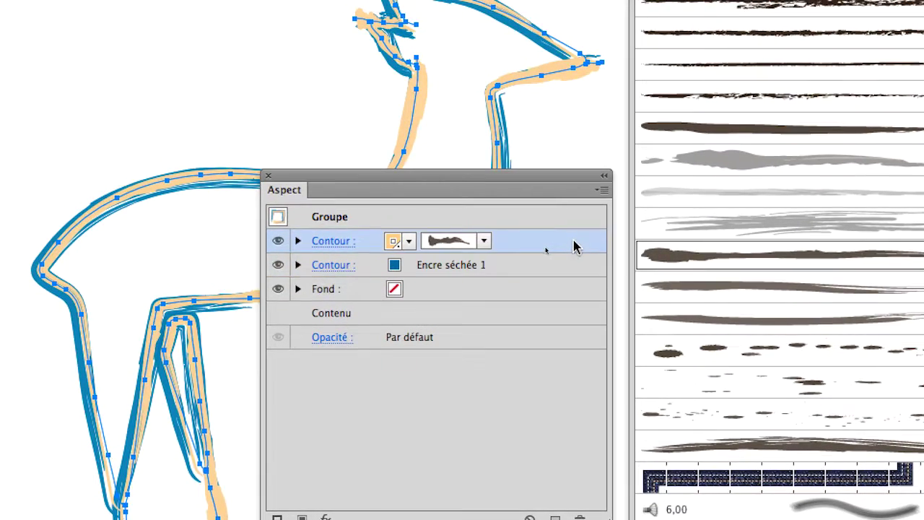
pyautogui.click(574, 254)
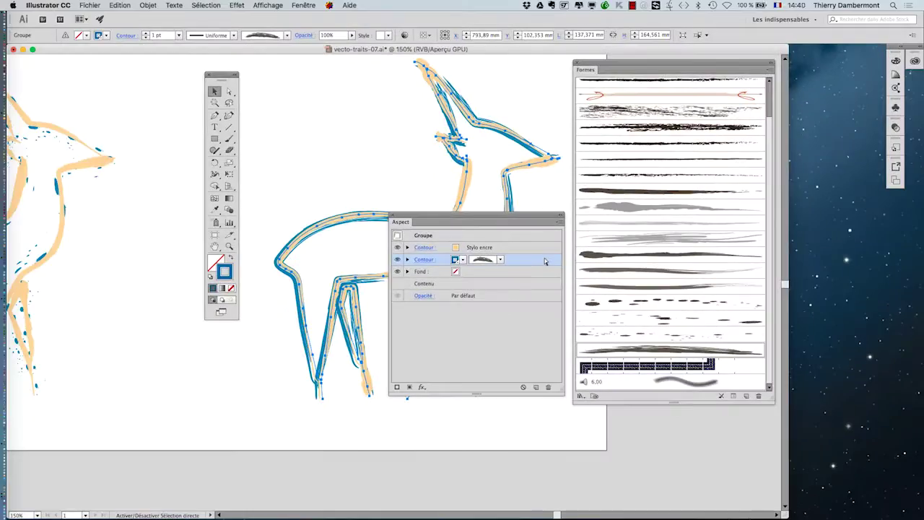
pyautogui.click(564, 229)
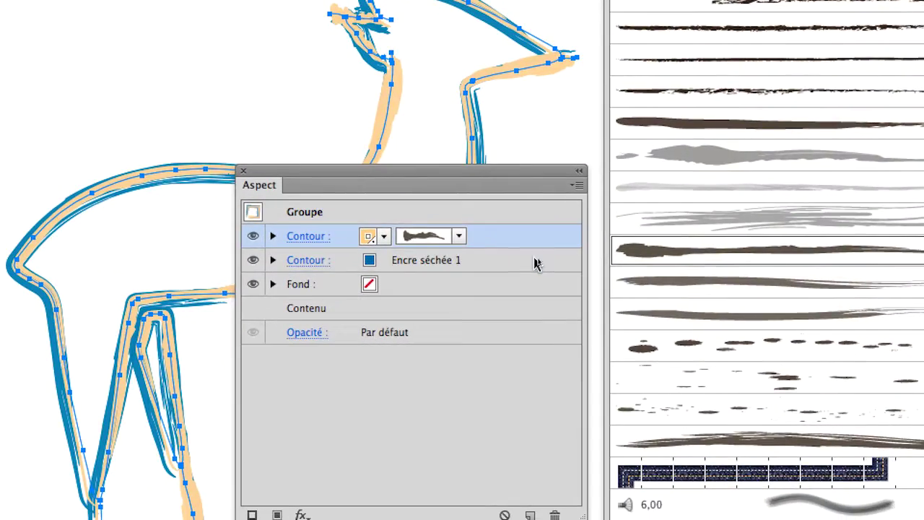
pyautogui.click(536, 263)
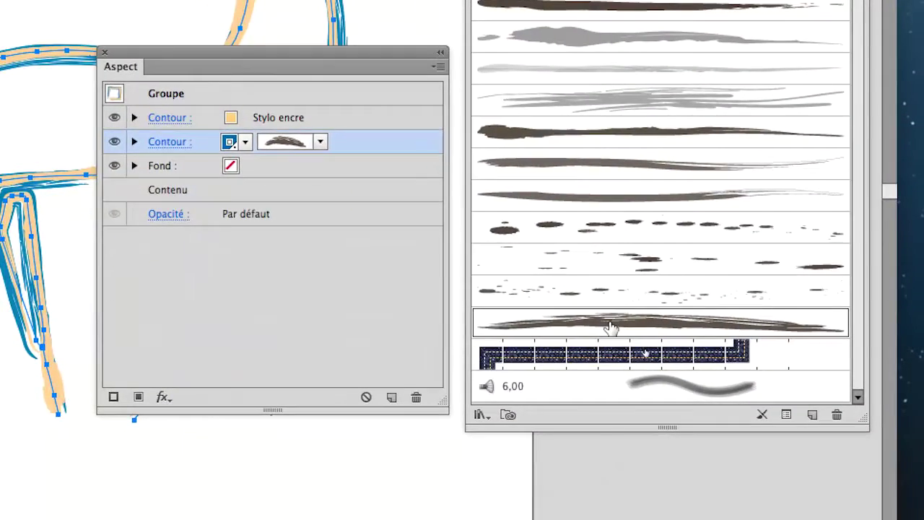
# - View and dismiss the Encre séchée 1 brush's options, and move the appearance settings off the copied deer
pyautogui.doubleClick(610, 327)
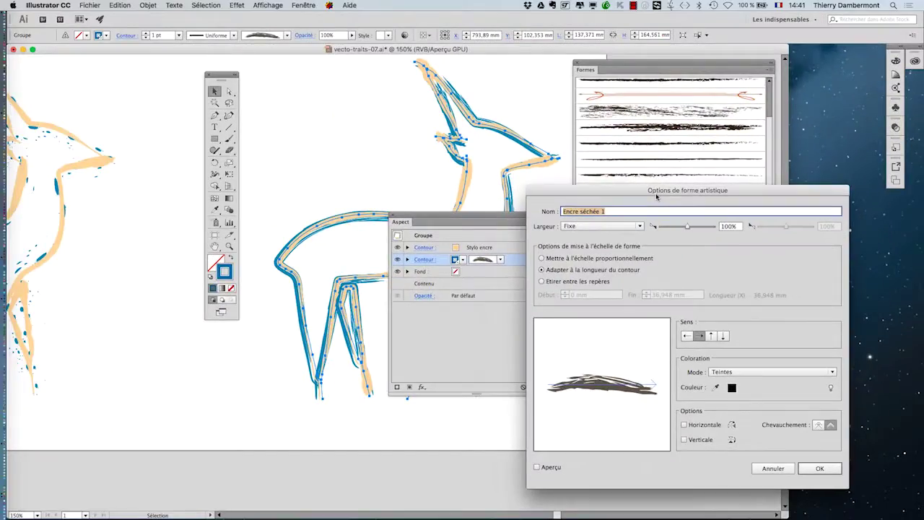
pyautogui.click(771, 468)
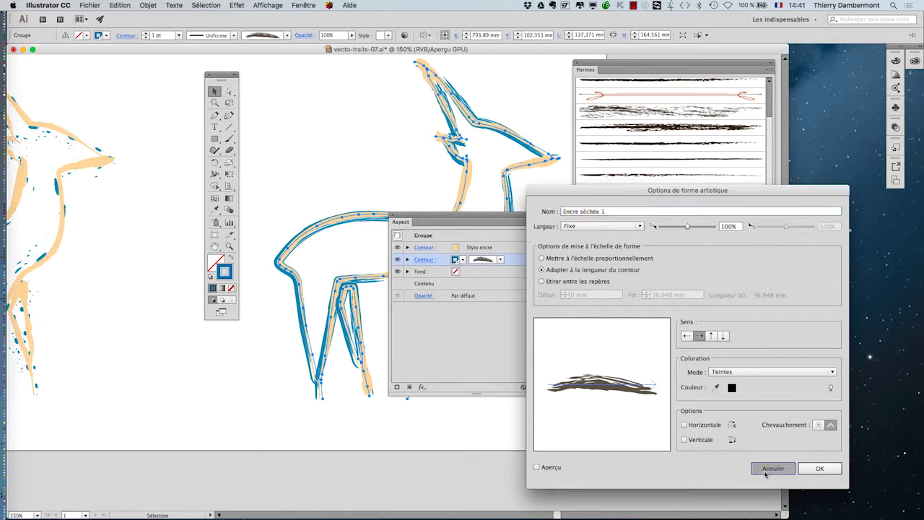
pyautogui.moveTo(513, 216)
pyautogui.mouseDown()
pyautogui.moveTo(206, 355)
pyautogui.moveTo(103, 231)
pyautogui.moveTo(120, 227)
pyautogui.mouseUp()
# - Try a fixed width of 136% on the Encre séchée 1 art brush with the preview on, and discard the change
pyautogui.doubleClick(612, 354)
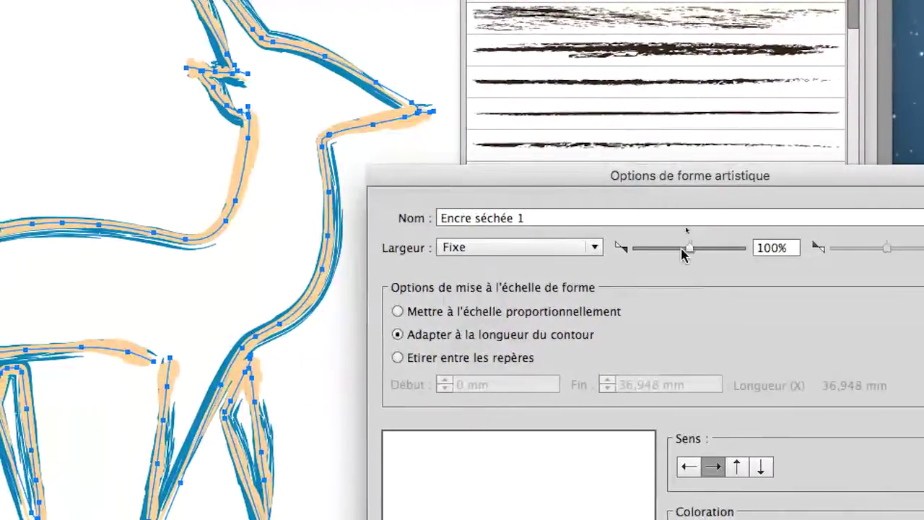
pyautogui.moveTo(683, 252)
pyautogui.mouseDown()
pyautogui.moveTo(697, 251)
pyautogui.moveTo(663, 254)
pyautogui.moveTo(697, 257)
pyautogui.moveTo(687, 253)
pyautogui.mouseUp()
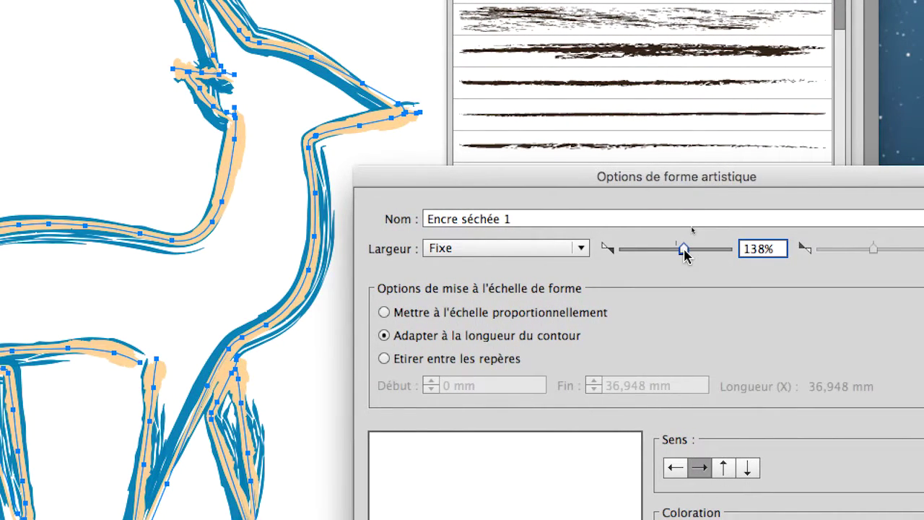
pyautogui.moveTo(685, 254)
pyautogui.mouseDown()
pyautogui.moveTo(676, 252)
pyautogui.moveTo(686, 251)
pyautogui.mouseUp()
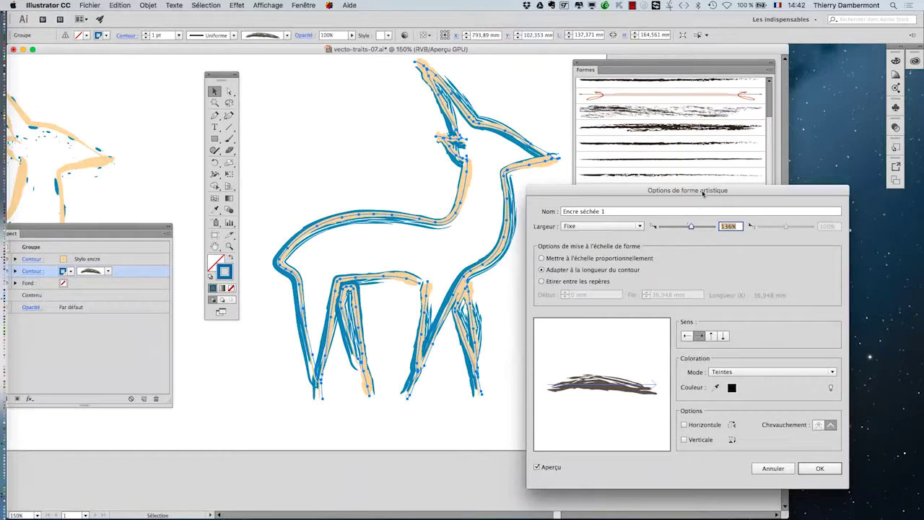
pyautogui.moveTo(703, 193); pyautogui.dragTo(759, 153)
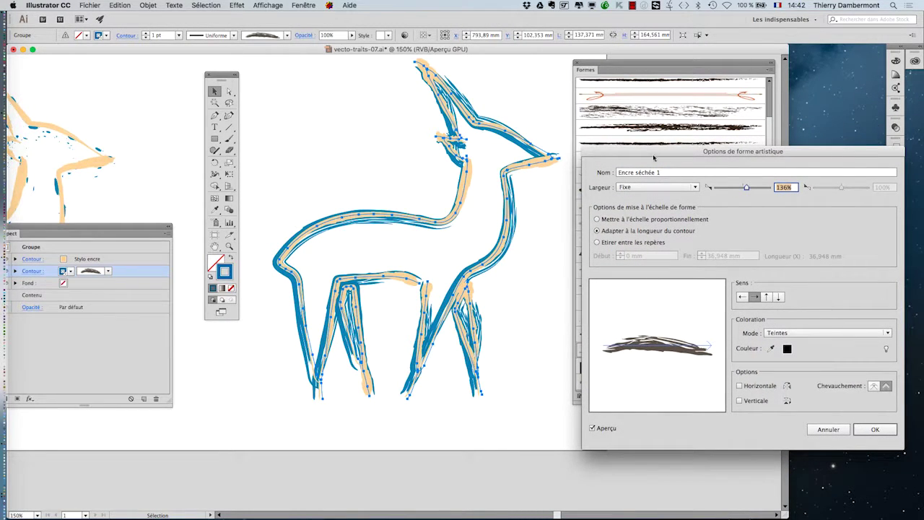
pyautogui.moveTo(650, 159); pyautogui.dragTo(619, 428)
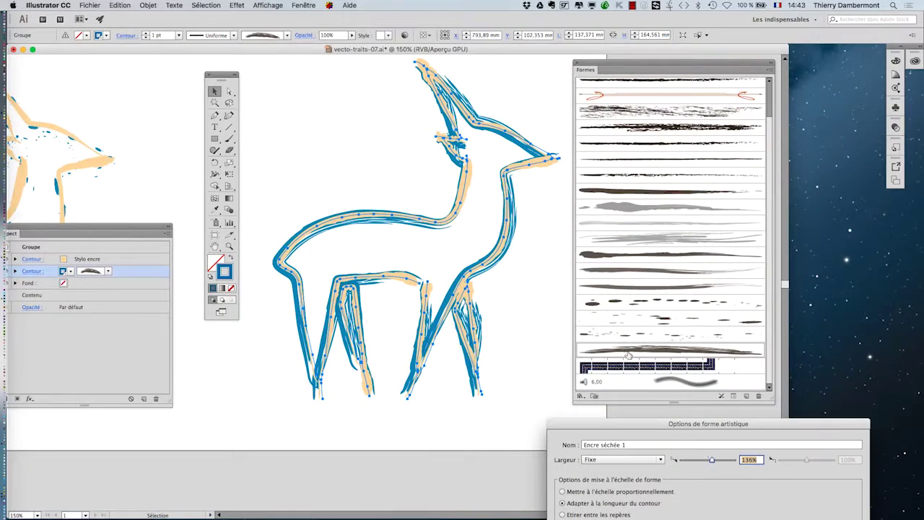
pyautogui.moveTo(664, 420); pyautogui.dragTo(660, 70)
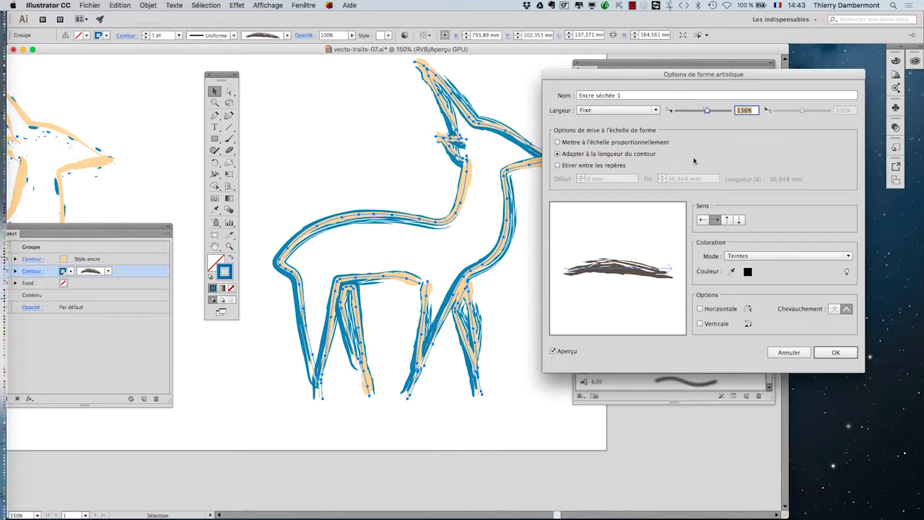
pyautogui.click(789, 353)
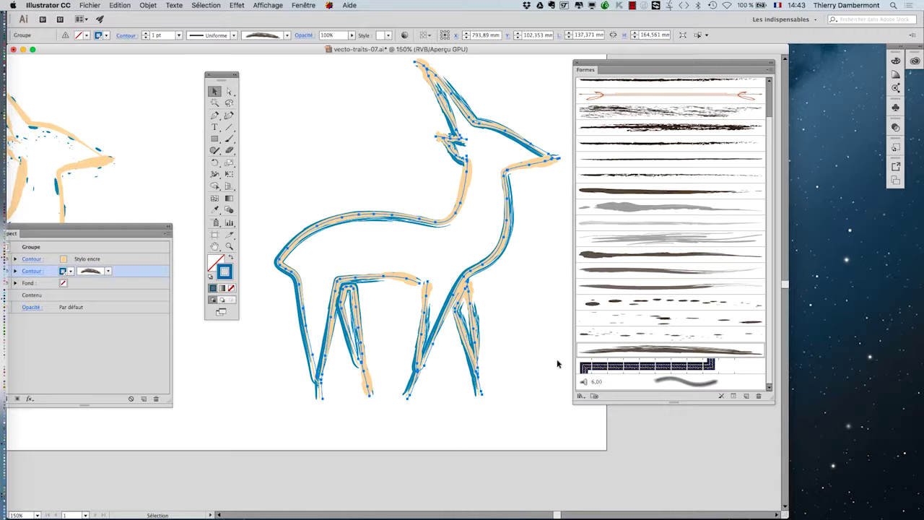
# - Enlarge the brush list to show all brushes and duplicate the Encre séchée 1 brush
pyautogui.moveTo(770, 401); pyautogui.dragTo(780, 447)
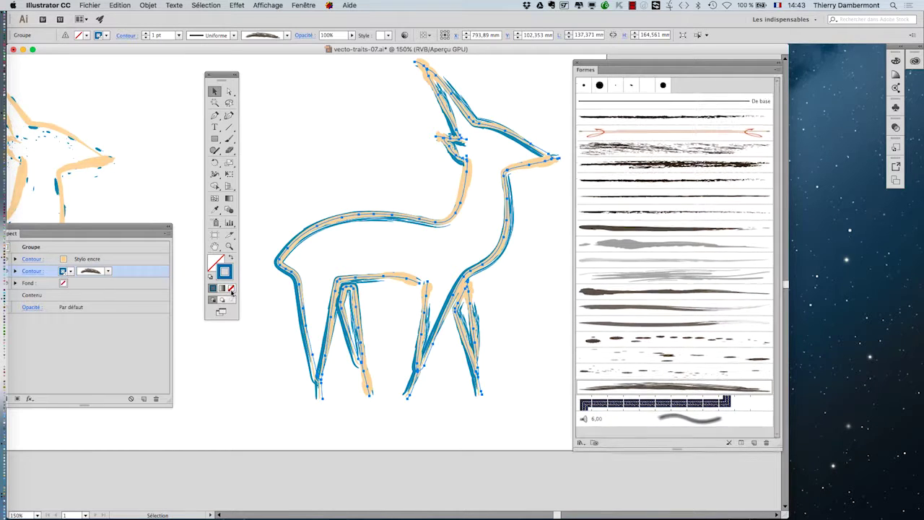
pyautogui.moveTo(125, 227); pyautogui.dragTo(365, 128)
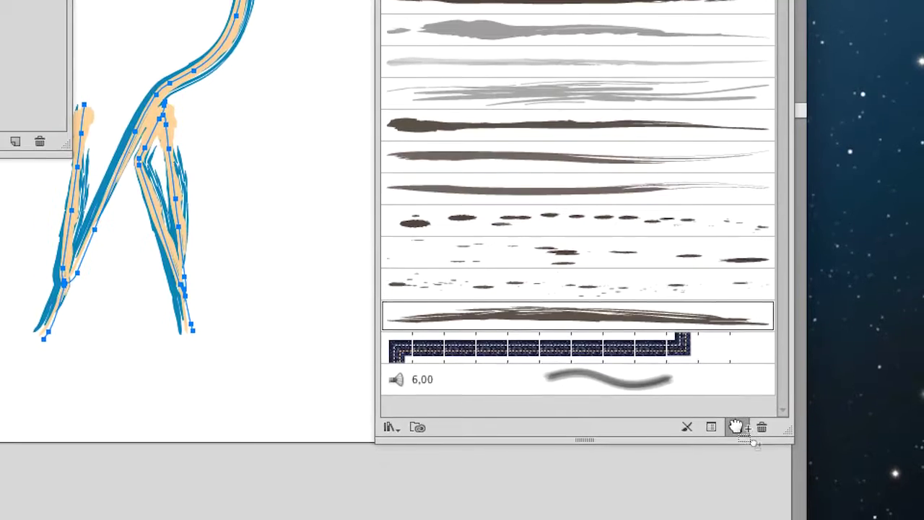
pyautogui.moveTo(750, 439); pyautogui.dragTo(754, 439)
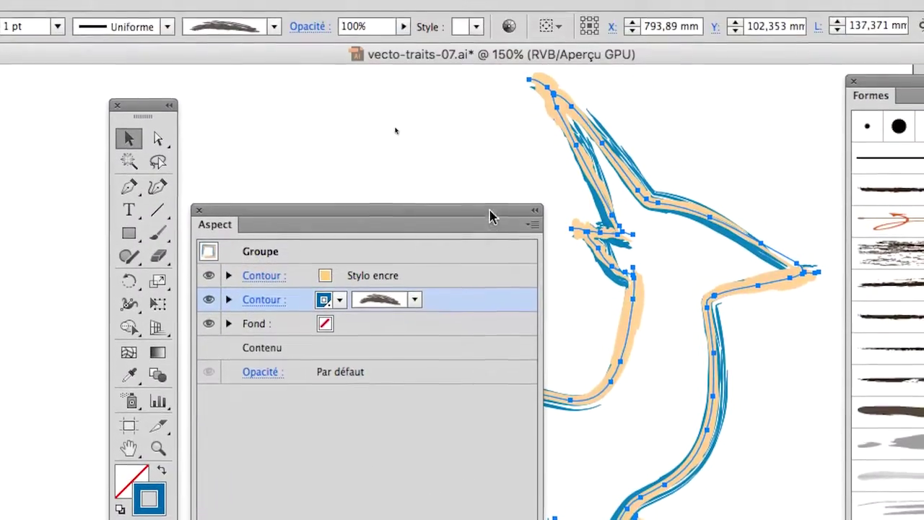
# - Move the appearance settings below the copied deer so the whole drawing is uncovered
pyautogui.moveTo(486, 111); pyautogui.dragTo(726, 454)
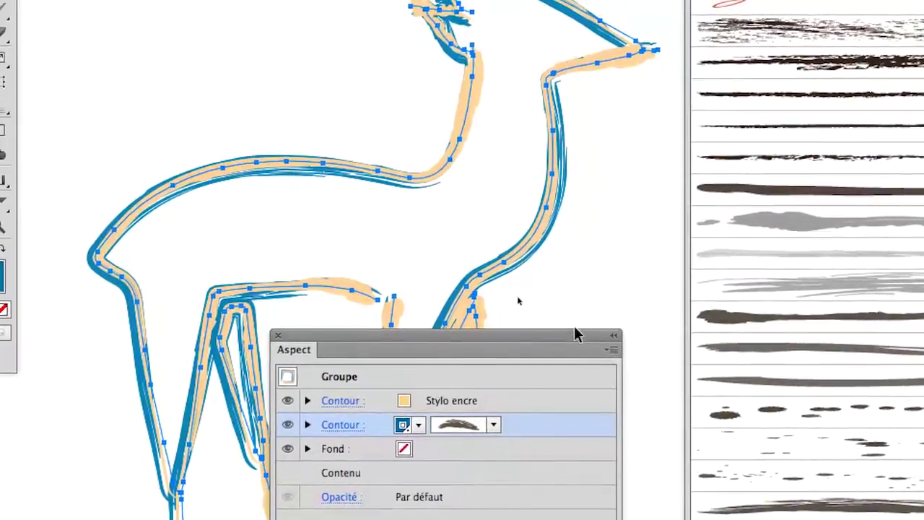
pyautogui.moveTo(566, 323); pyautogui.dragTo(587, 410)
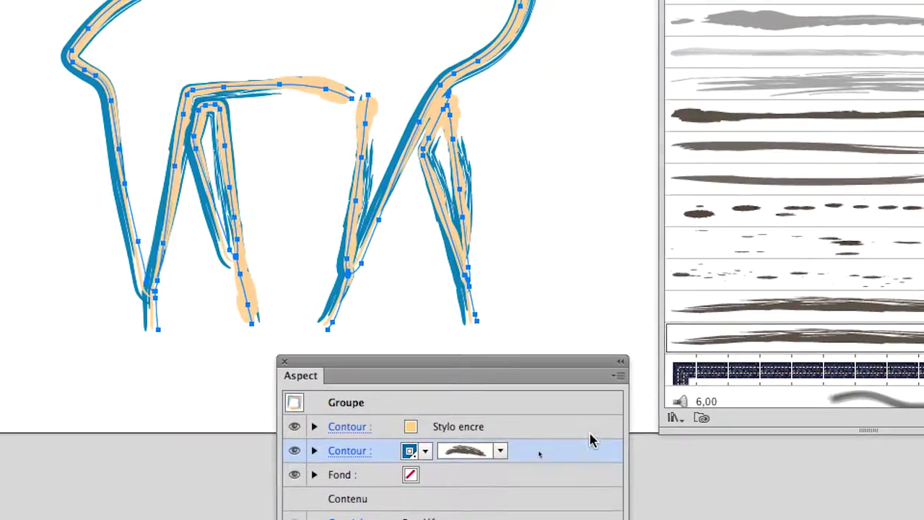
# - Try a fixed width of 136% on the duplicated brush Encre séchée 1 - copie used by the blue contour, and discard the change
pyautogui.click(589, 437)
pyautogui.click(588, 443)
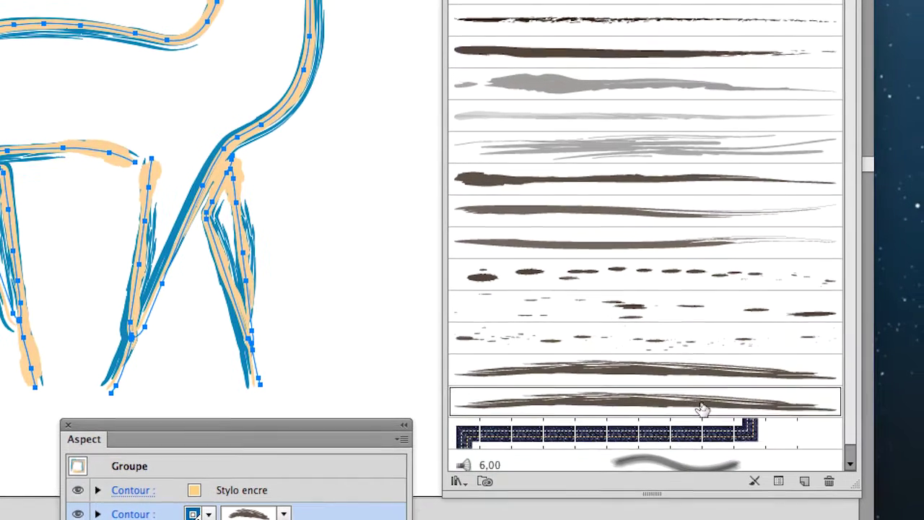
pyautogui.doubleClick(702, 408)
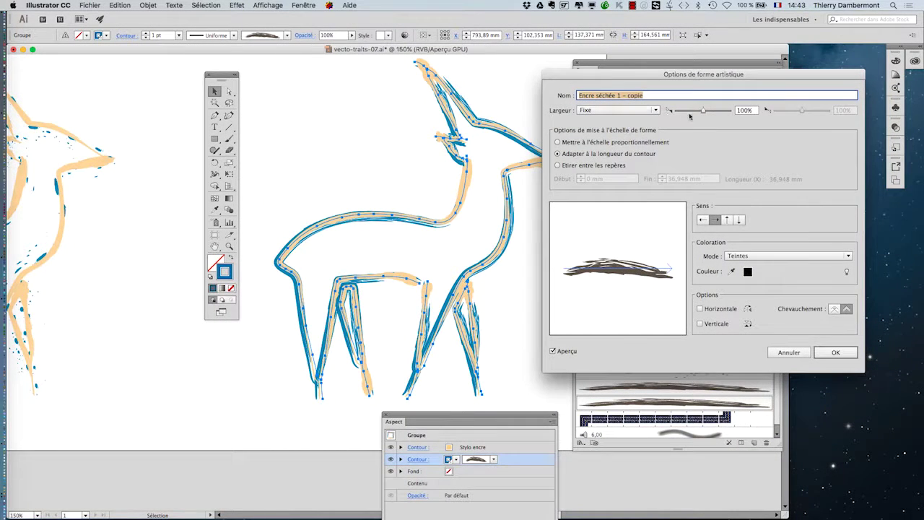
pyautogui.click(696, 111)
pyautogui.moveTo(702, 111)
pyautogui.mouseDown()
pyautogui.moveTo(712, 112)
pyautogui.moveTo(691, 113)
pyautogui.moveTo(708, 118)
pyautogui.mouseUp()
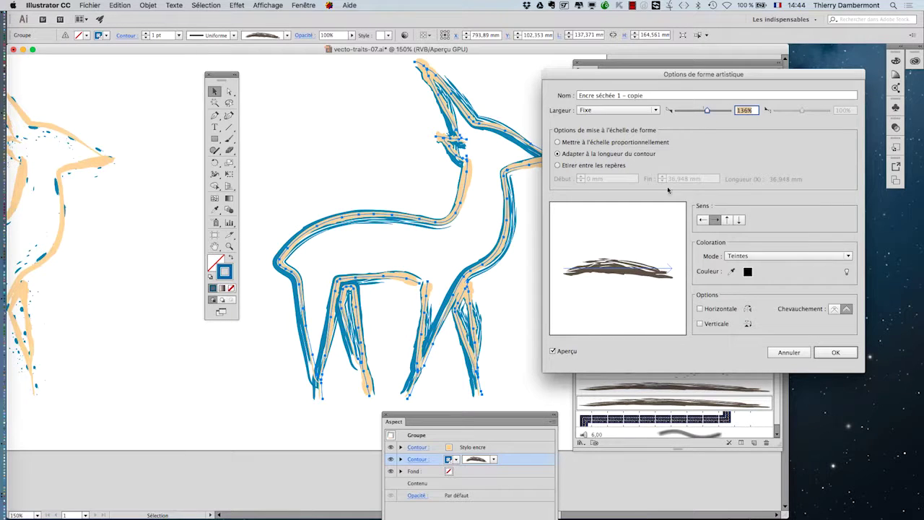
pyautogui.click(836, 352)
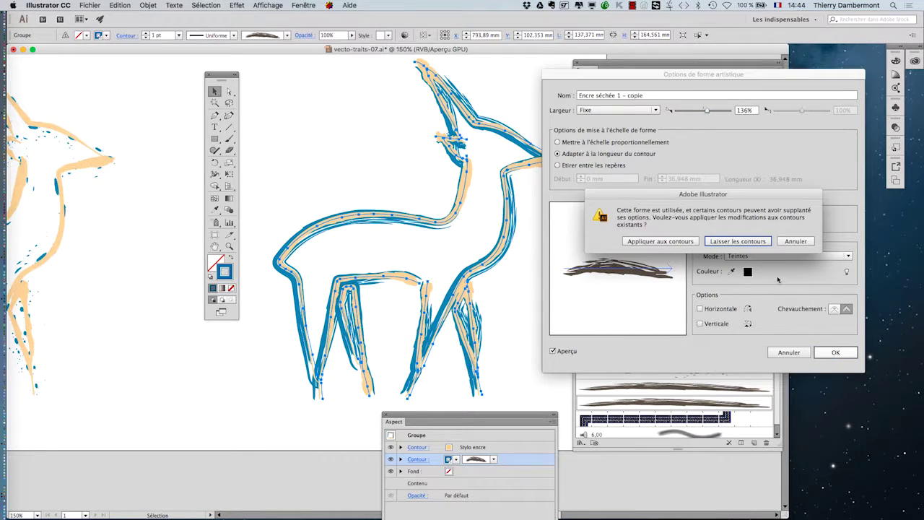
pyautogui.click(796, 241)
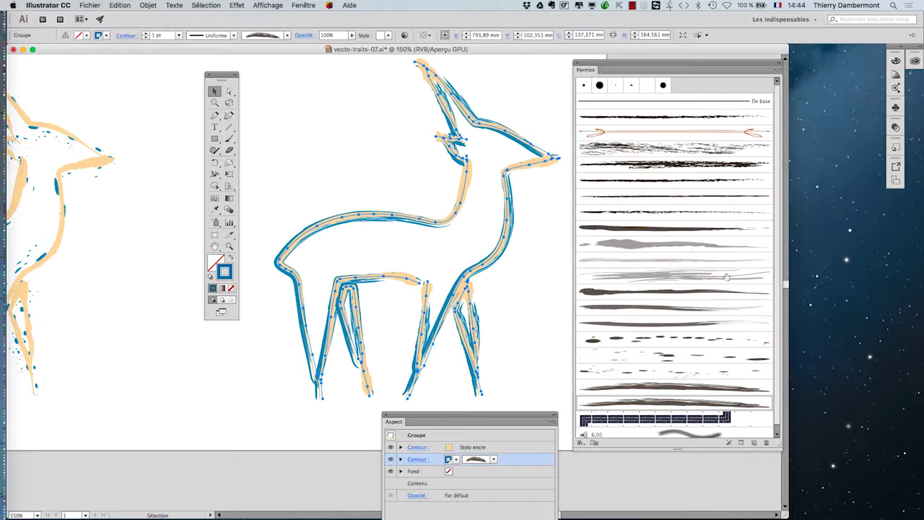
# - Set the fixed width of the Encre séchée 1 - copie art brush to 184% with a left-to-right stroke direction
pyautogui.doubleClick(650, 409)
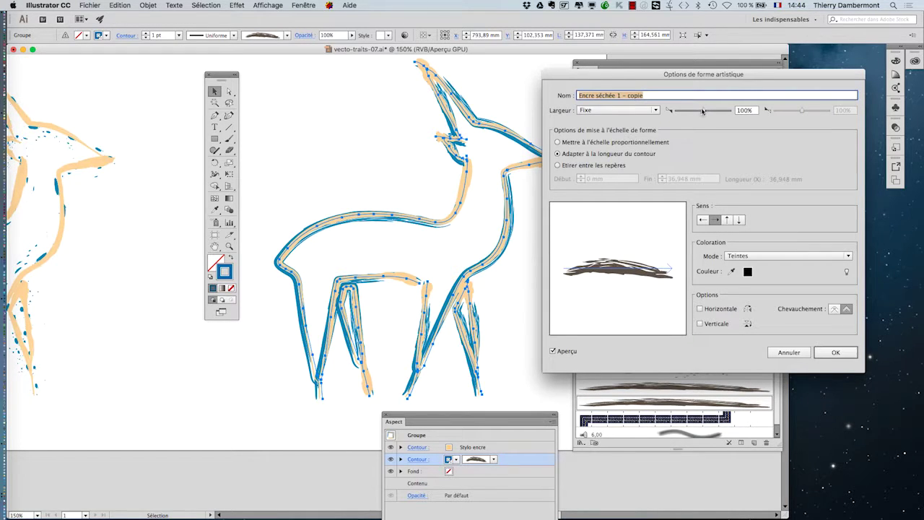
pyautogui.moveTo(703, 110); pyautogui.dragTo(711, 112)
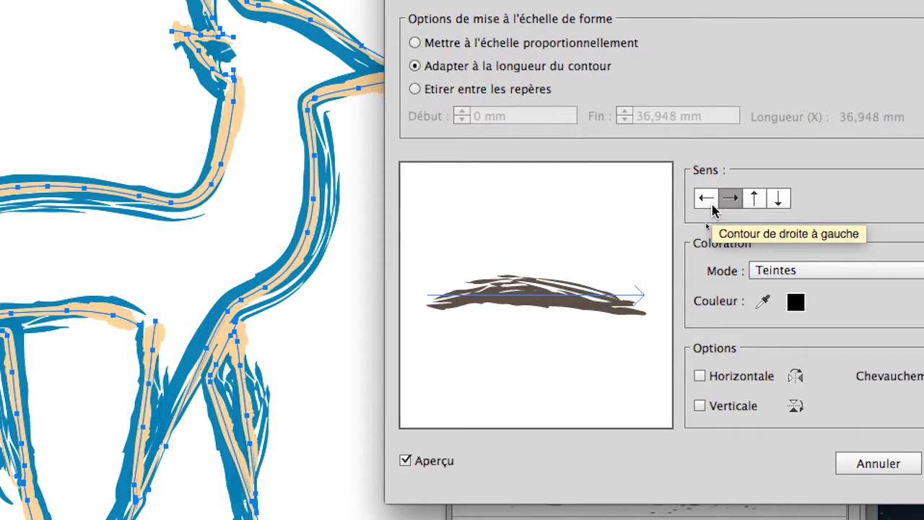
pyautogui.click(708, 198)
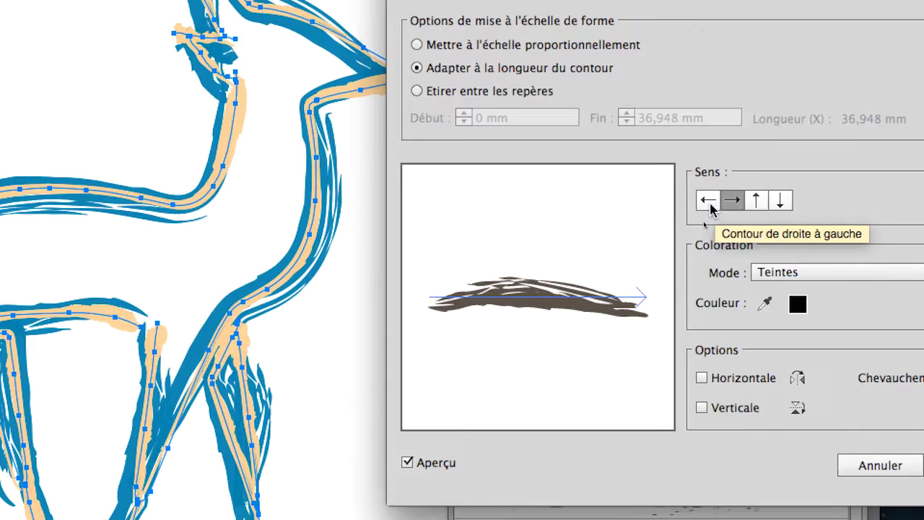
pyautogui.click(707, 202)
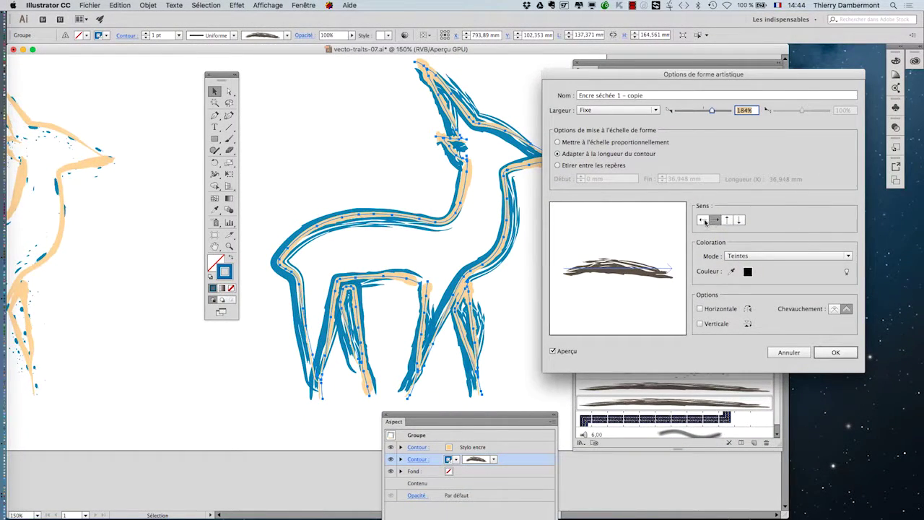
pyautogui.click(714, 223)
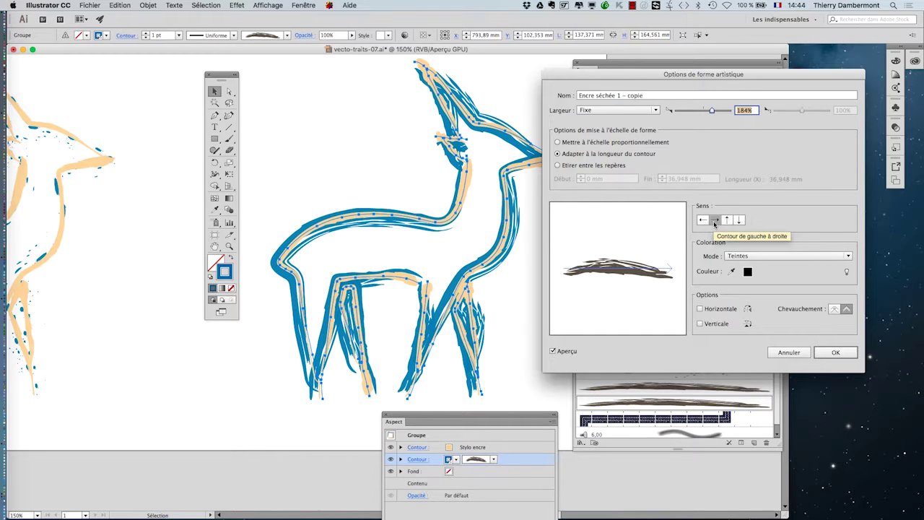
# - Preview the horizontal and vertical flips on the Encre séchée 1 - copie brush, and turn both off again
pyautogui.click(710, 310)
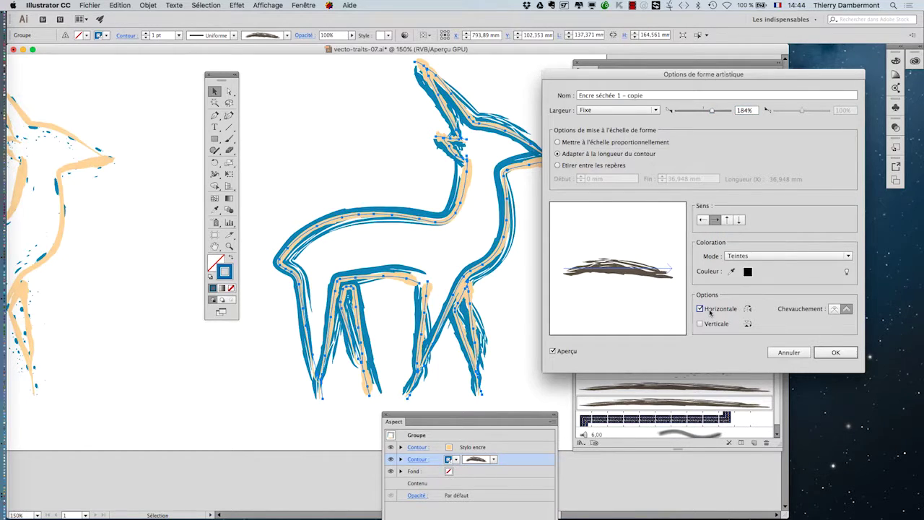
pyautogui.click(710, 311)
pyautogui.click(711, 327)
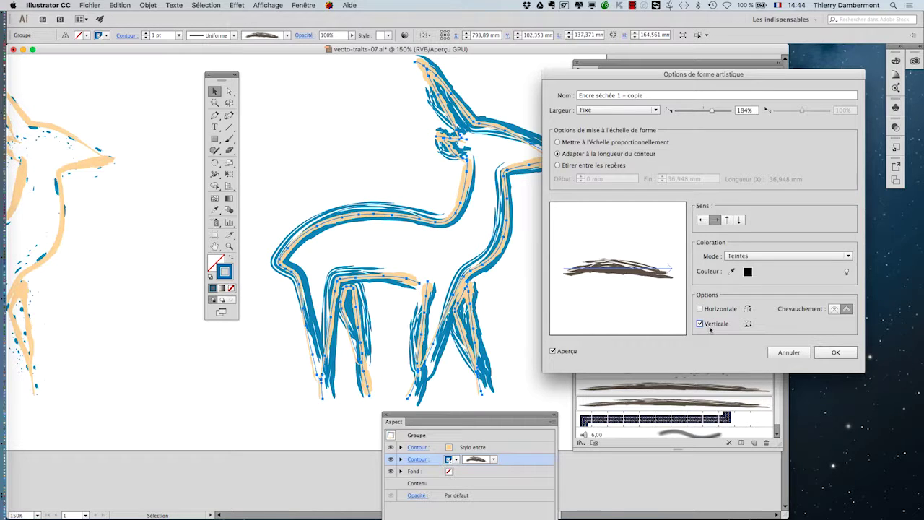
pyautogui.click(710, 327)
pyautogui.click(710, 327)
pyautogui.click(711, 310)
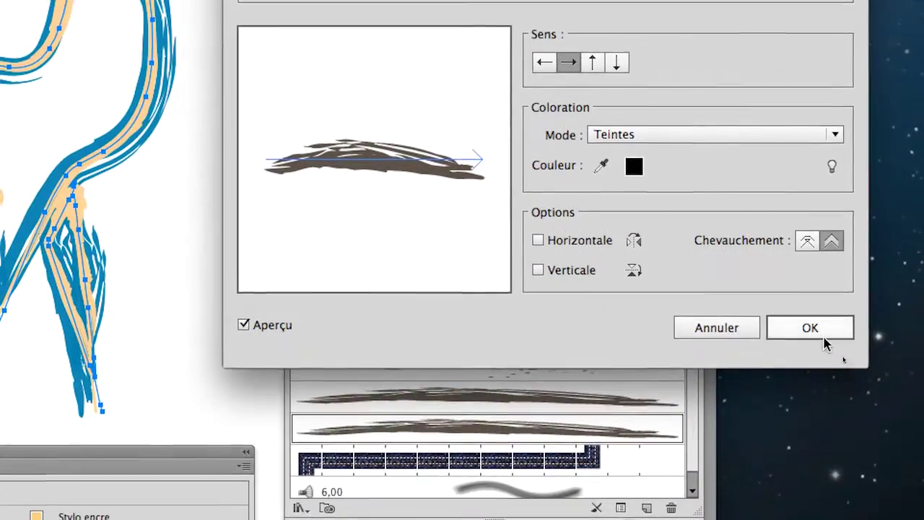
# - Apply the Encre séchée 1 - copie changes to the existing contours and bring the full appearance settings back into view over the deer
pyautogui.click(824, 337)
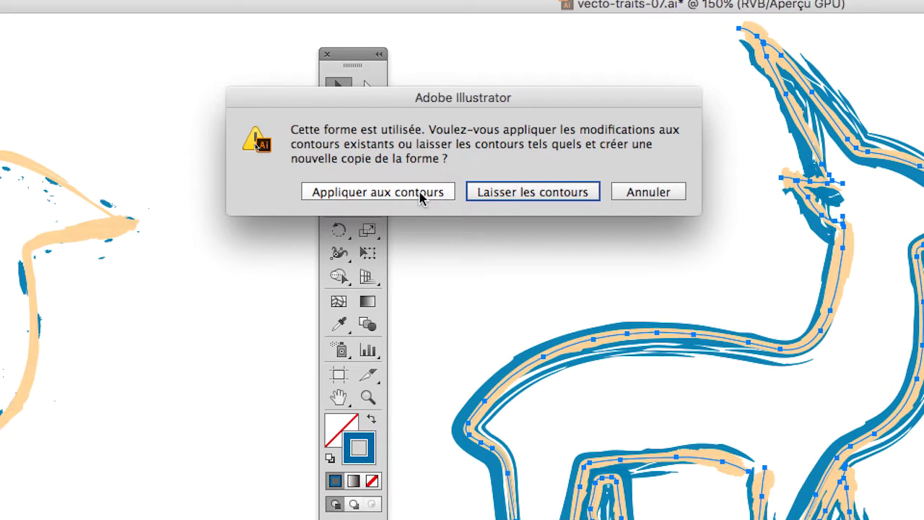
pyautogui.click(421, 194)
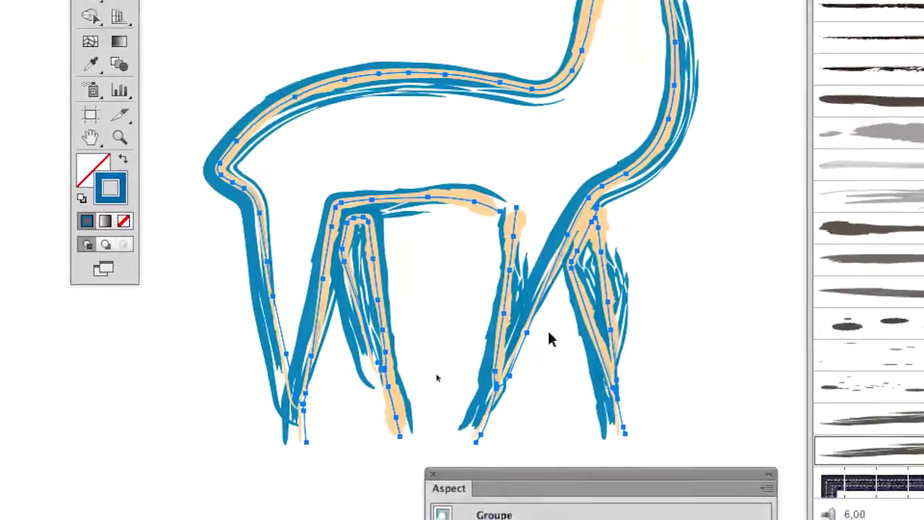
pyautogui.moveTo(565, 473); pyautogui.dragTo(603, 219)
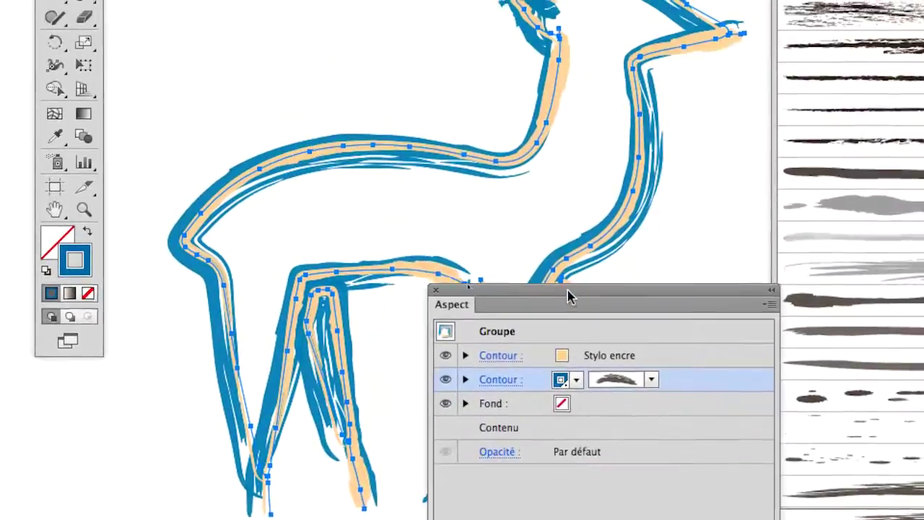
pyautogui.moveTo(568, 290); pyautogui.dragTo(527, 247)
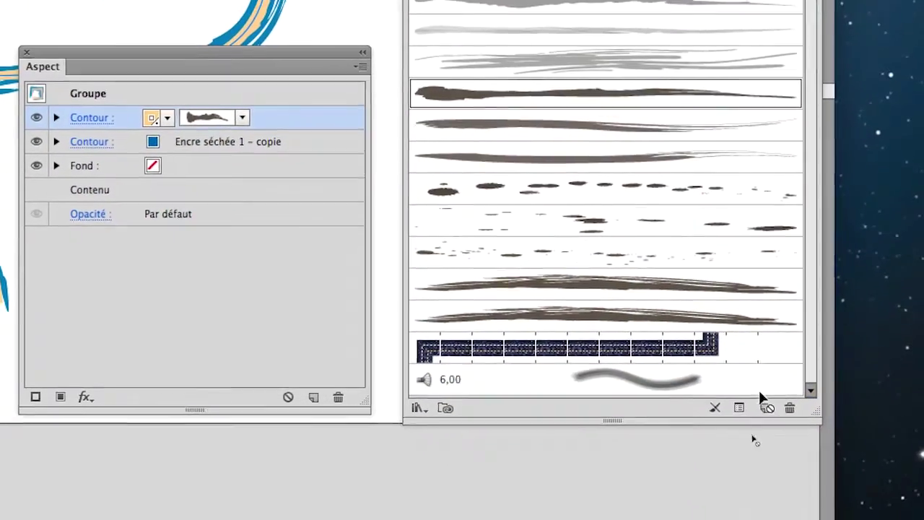
# - Duplicate the Stylo encre brush and assign the copy to the deer's orange contour
pyautogui.moveTo(760, 391); pyautogui.dragTo(768, 409)
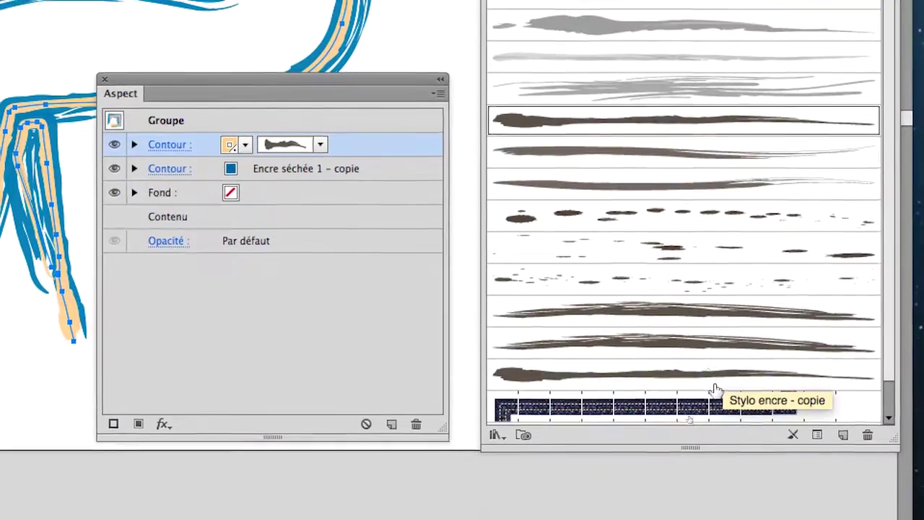
pyautogui.click(712, 385)
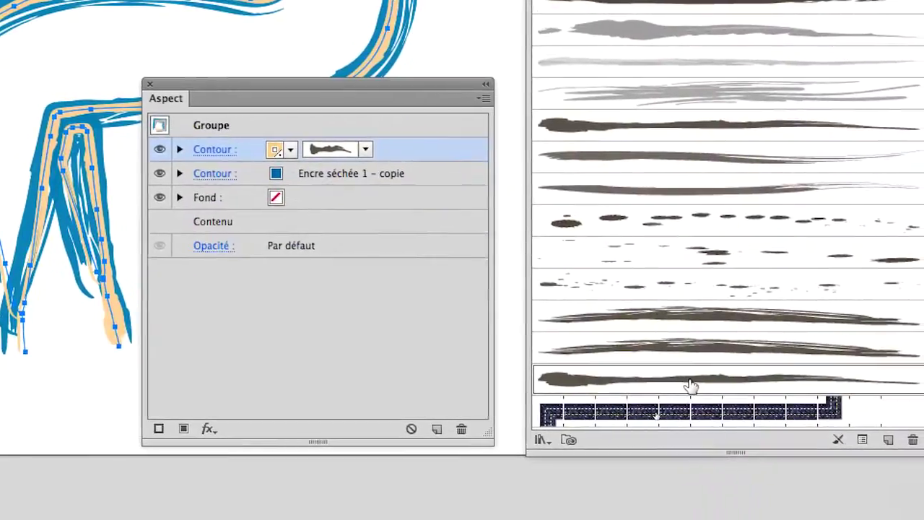
# - Set the Stylo encre - copie brush to a fixed width of 70% and flip it horizontally
pyautogui.doubleClick(695, 386)
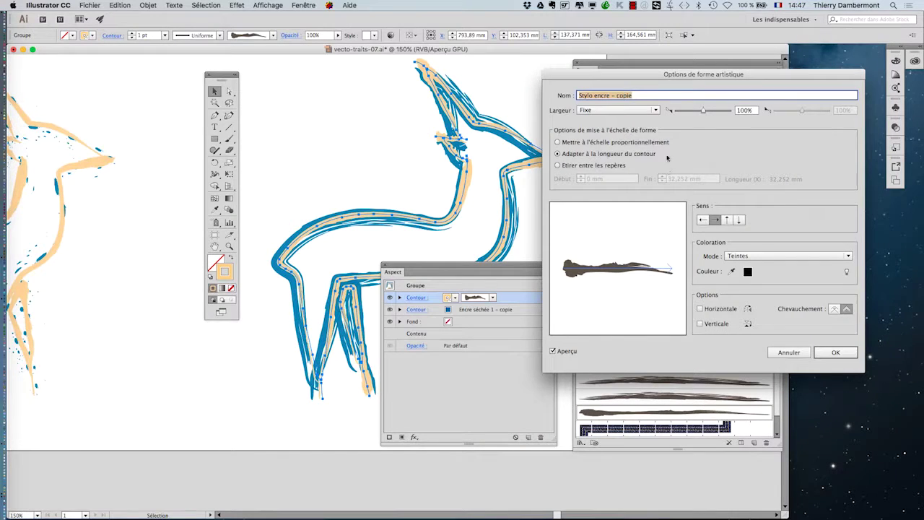
pyautogui.click(707, 111)
pyautogui.moveTo(705, 112); pyautogui.dragTo(695, 114)
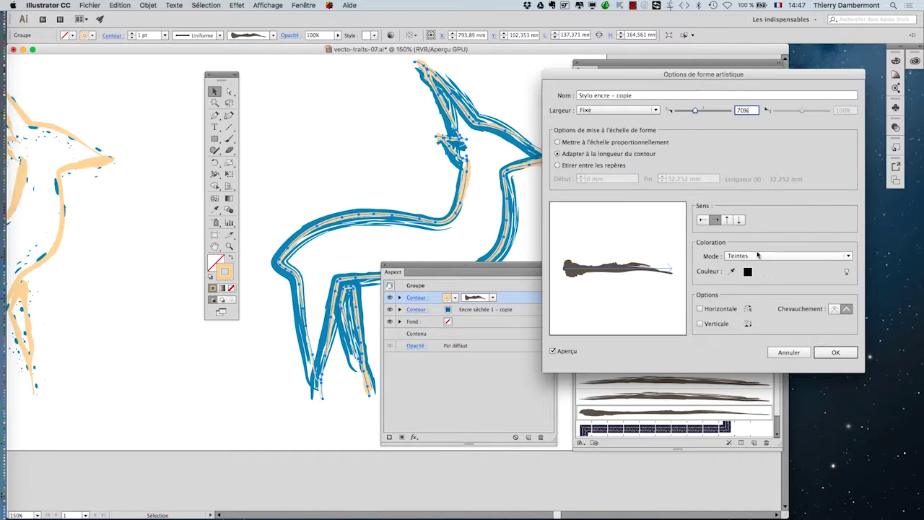
pyautogui.click(714, 312)
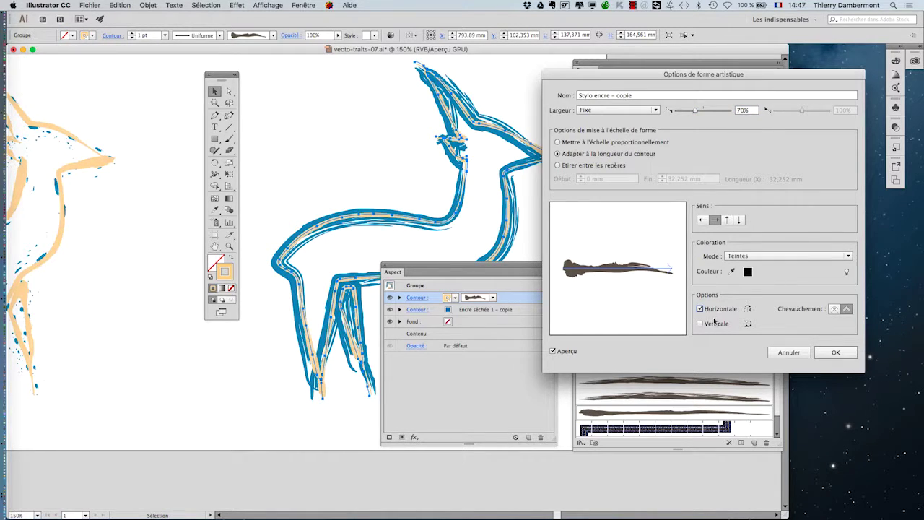
# - Widen the Stylo encre - copie brush to 152% with horizontal and vertical flips, and apply the changes to the existing contours
pyautogui.moveTo(696, 110); pyautogui.dragTo(711, 112)
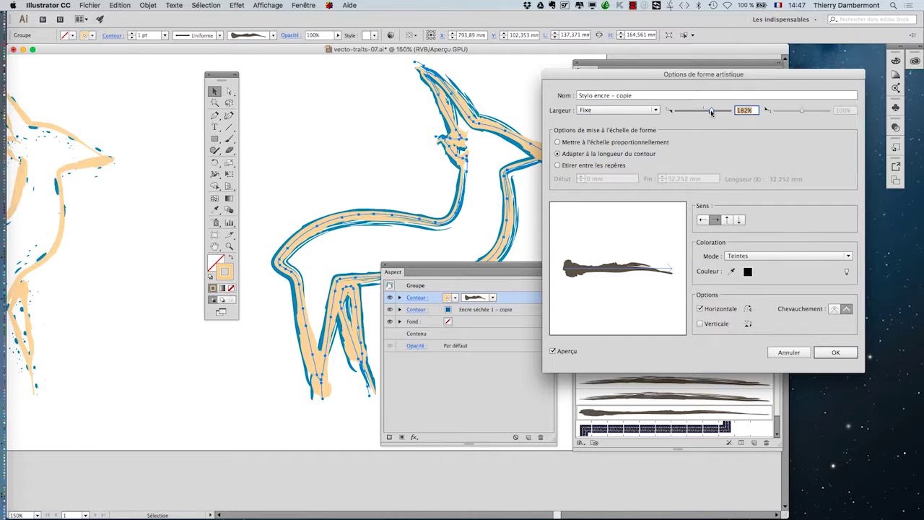
pyautogui.moveTo(711, 112); pyautogui.dragTo(695, 113)
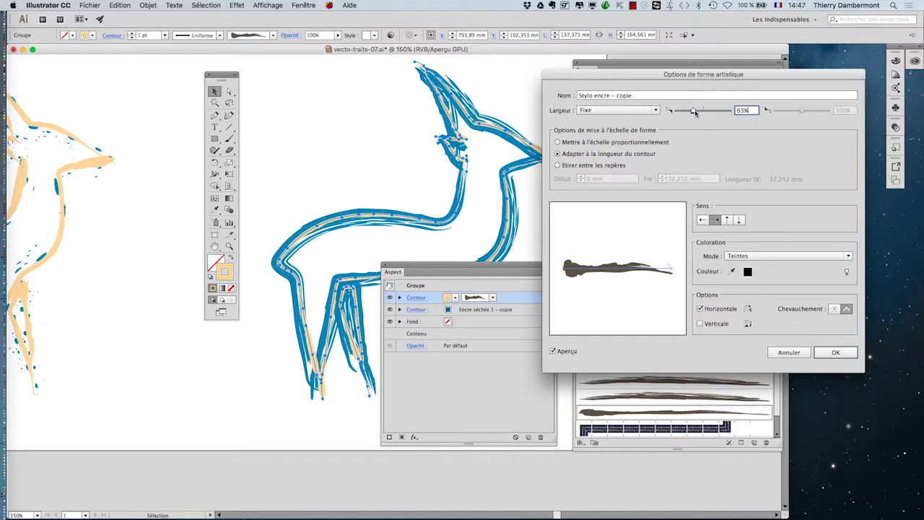
pyautogui.click(716, 325)
pyautogui.click(716, 310)
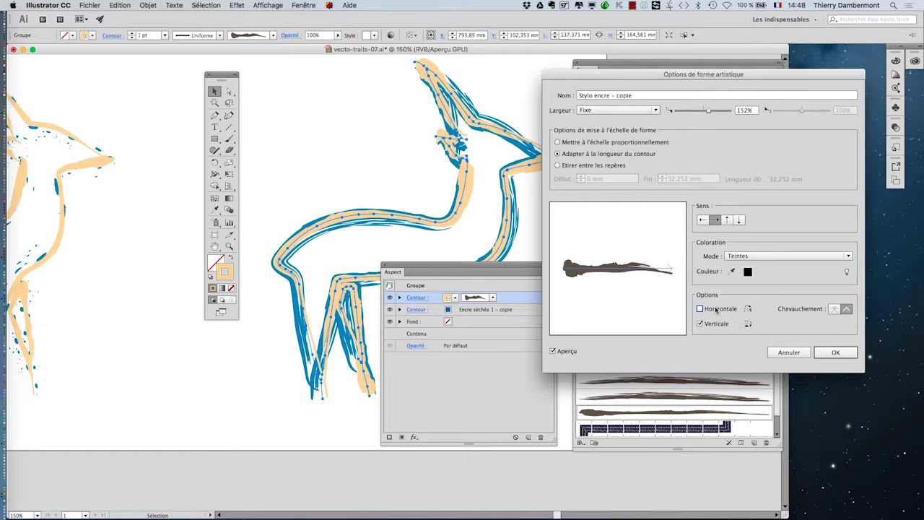
pyautogui.click(716, 310)
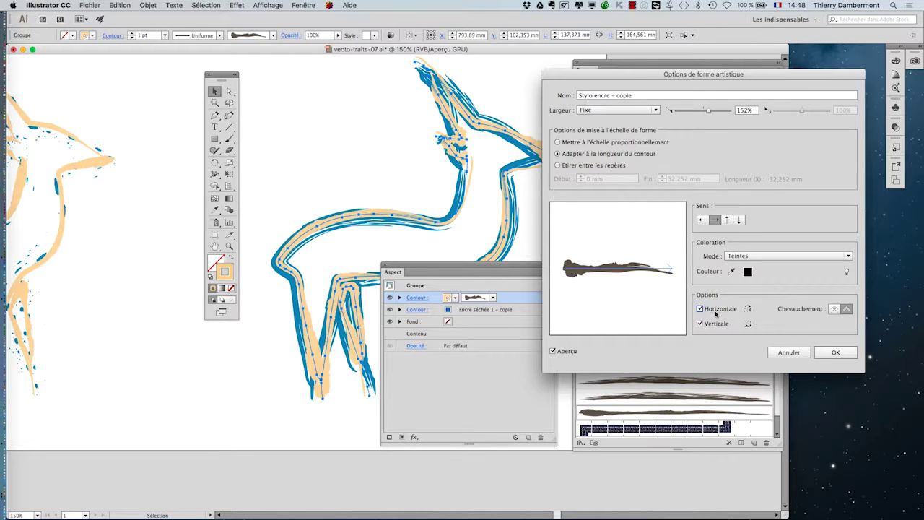
pyautogui.click(851, 356)
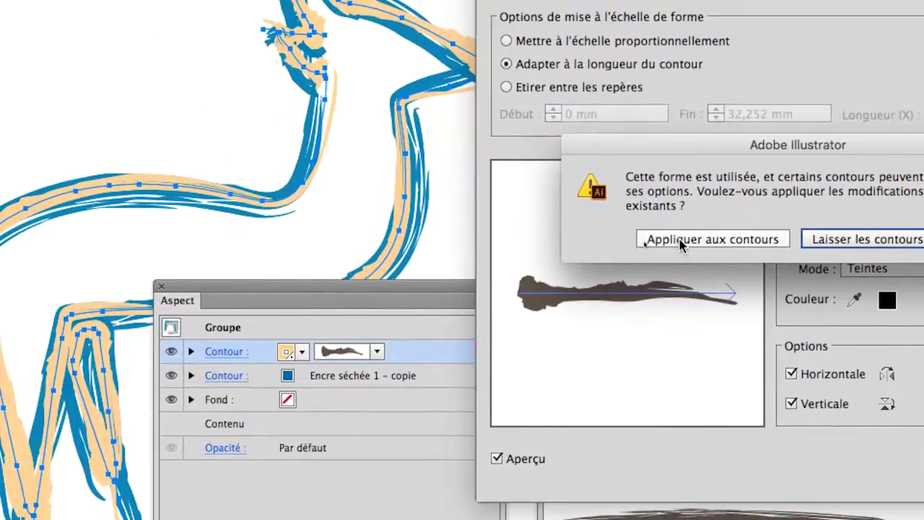
pyautogui.click(679, 244)
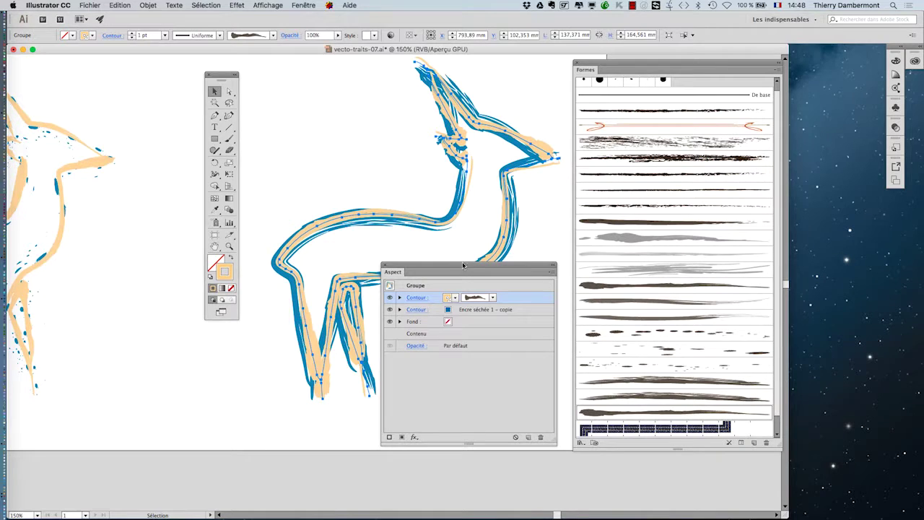
# - Move the appearance settings off the copied deer and enlarge the brush list to show every brush
pyautogui.moveTo(463, 265); pyautogui.dragTo(148, 280)
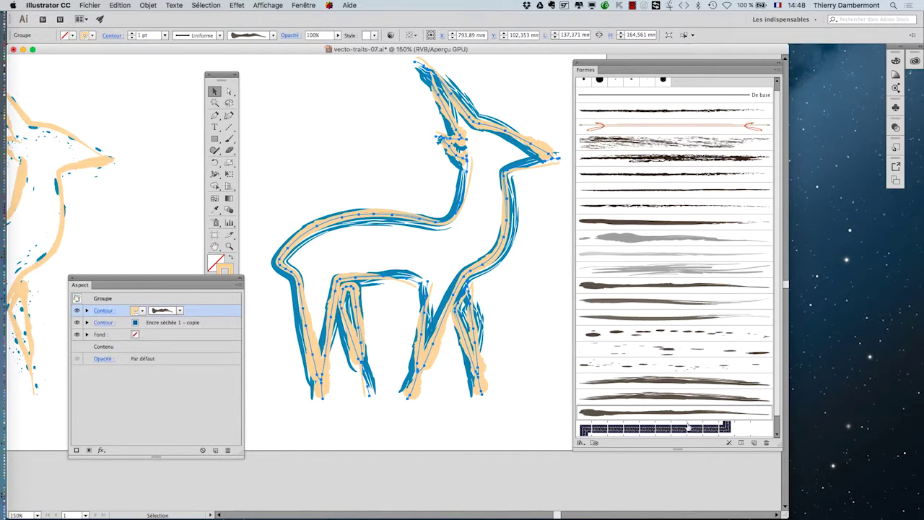
pyautogui.moveTo(776, 443); pyautogui.dragTo(788, 487)
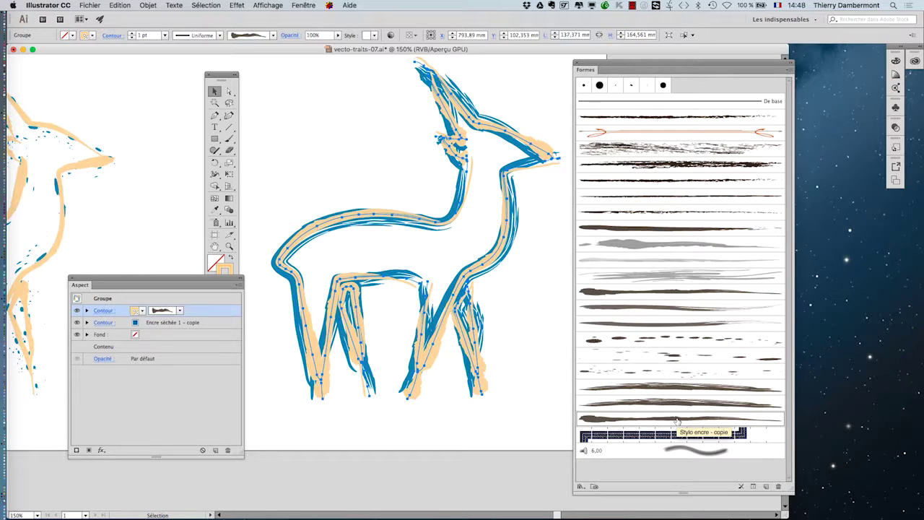
# - Deselect the copied deer and examine its combined brush contours as a whole and up close
pyautogui.scroll(-1, 520, 377)
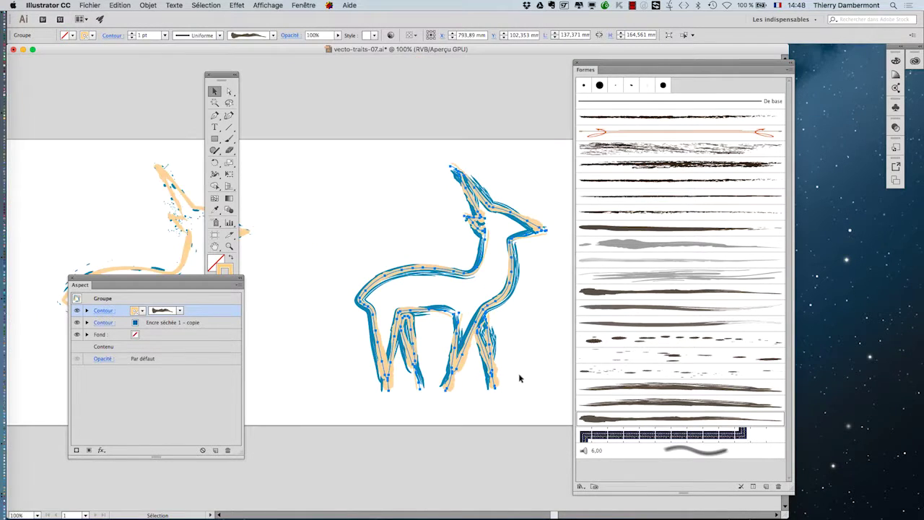
pyautogui.click(528, 375)
pyautogui.scroll(-1, 526, 359)
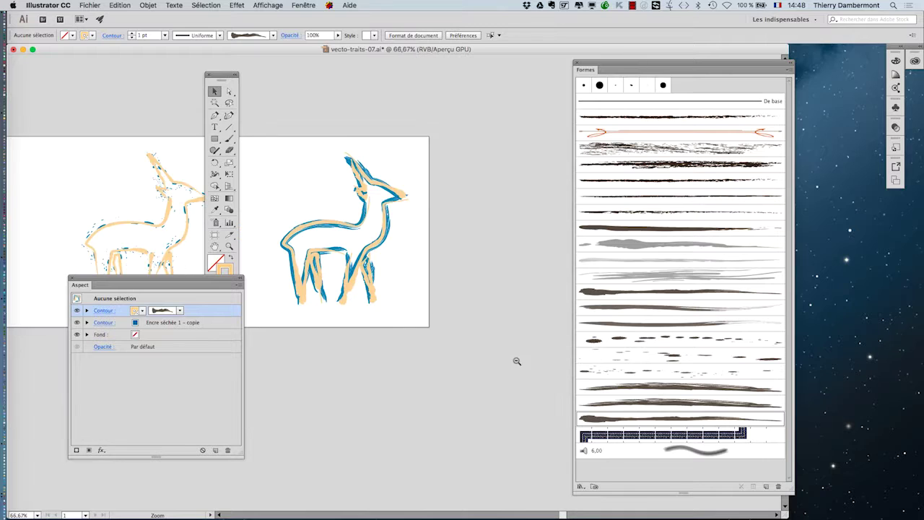
pyautogui.keyDown('super'); pyautogui.click(325, 276); pyautogui.keyUp('super')
pyautogui.keyDown('super'); pyautogui.click(463, 306); pyautogui.keyUp('super')
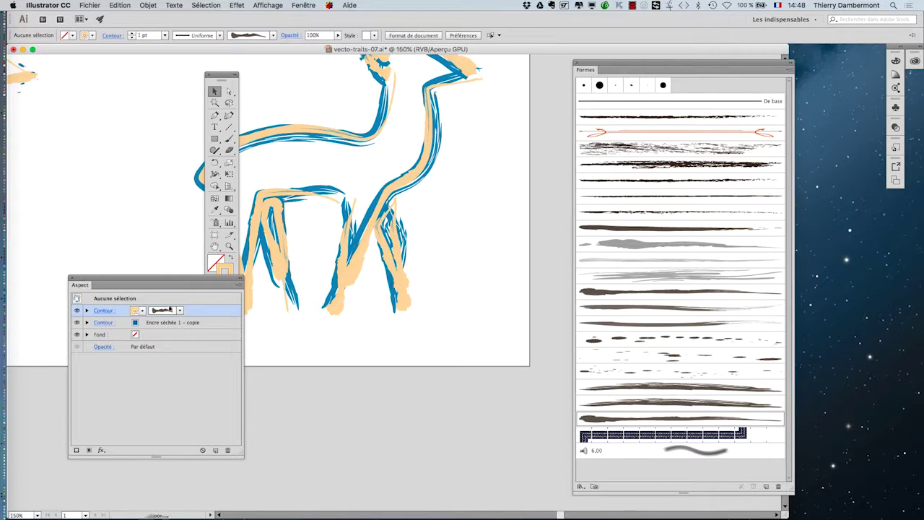
# - Try the Encre séchée 1 - copie contour above the Stylo encre - copie contour on the copied deer, and restore the previous stacking order
pyautogui.moveTo(217, 313); pyautogui.dragTo(215, 328)
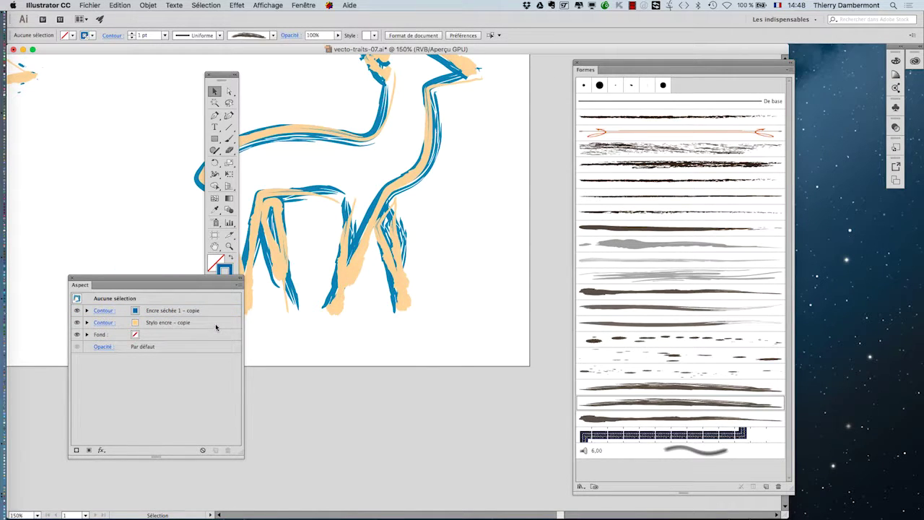
pyautogui.click(360, 252)
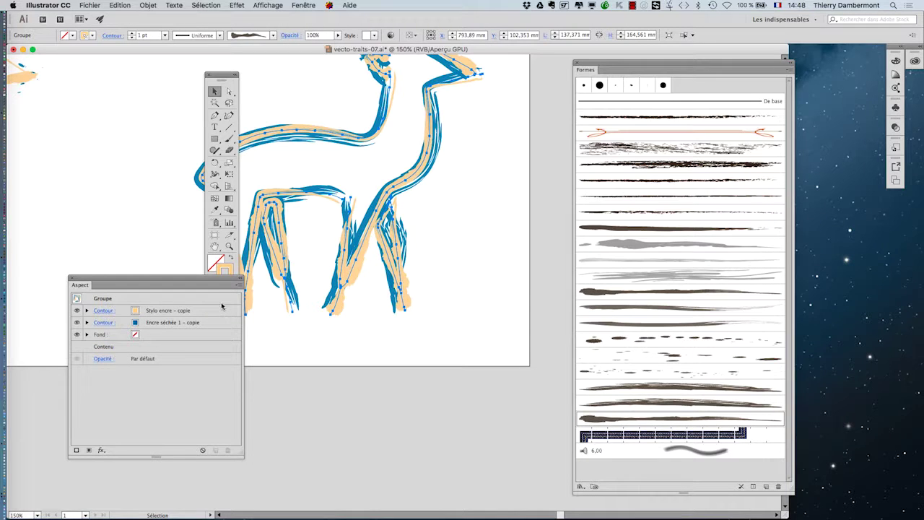
pyautogui.moveTo(221, 308); pyautogui.dragTo(224, 329)
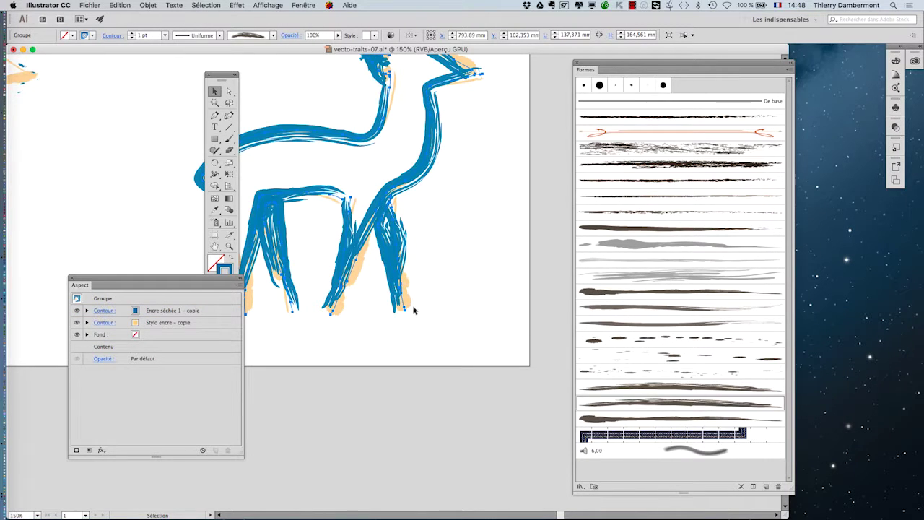
pyautogui.press('super+minus')
pyautogui.moveTo(398, 224); pyautogui.dragTo(474, 247)
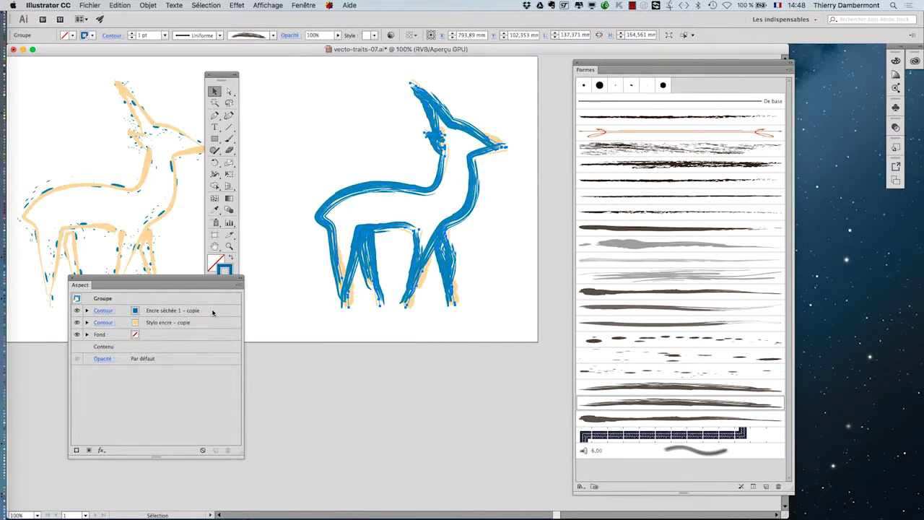
pyautogui.moveTo(217, 326); pyautogui.dragTo(214, 318)
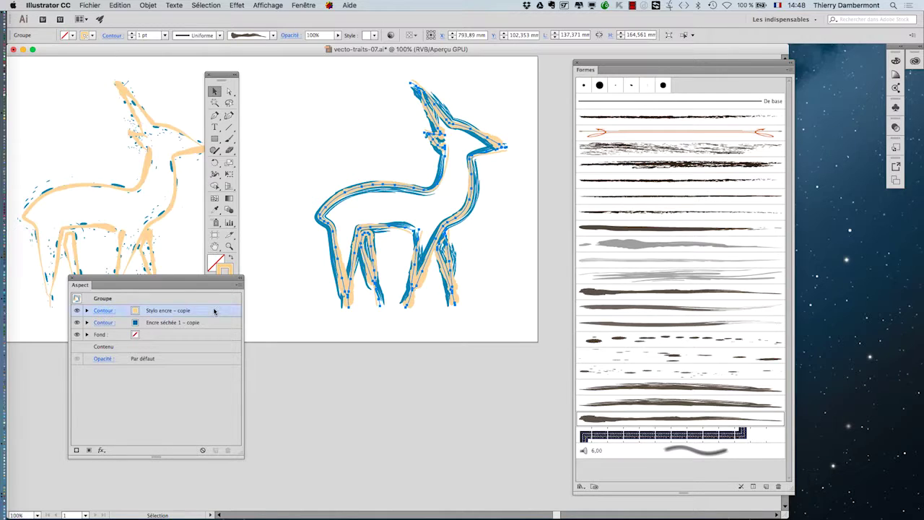
# - Move the appearance settings closer to the copied deer and check the stroke options of its Stylo encre - copie contour
pyautogui.click(214, 311)
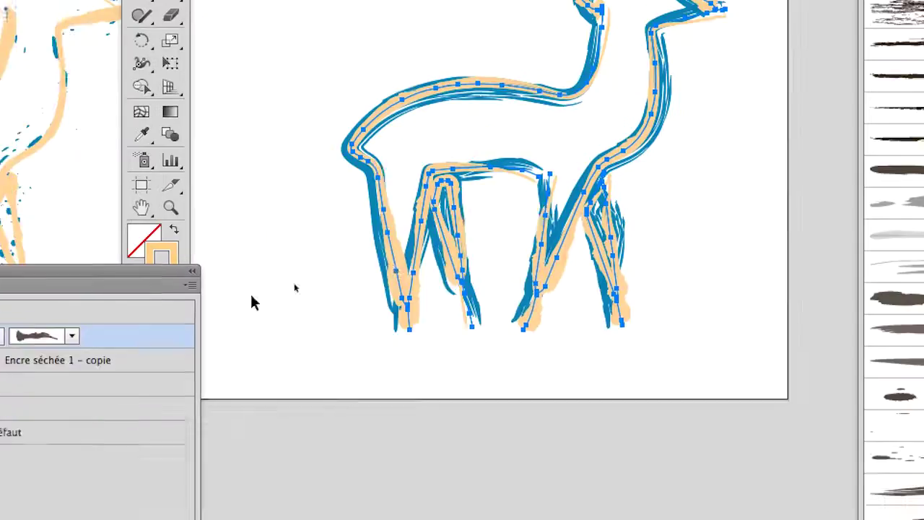
pyautogui.moveTo(149, 288); pyautogui.dragTo(380, 210)
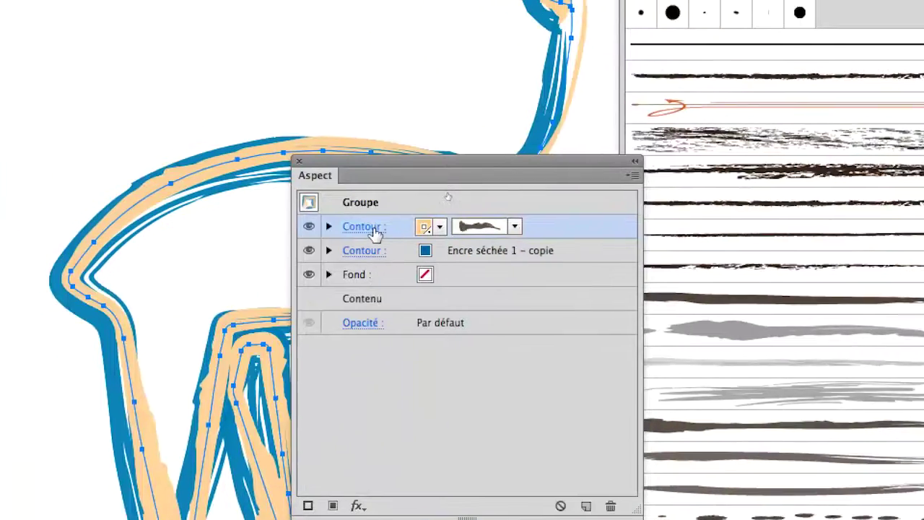
pyautogui.click(372, 229)
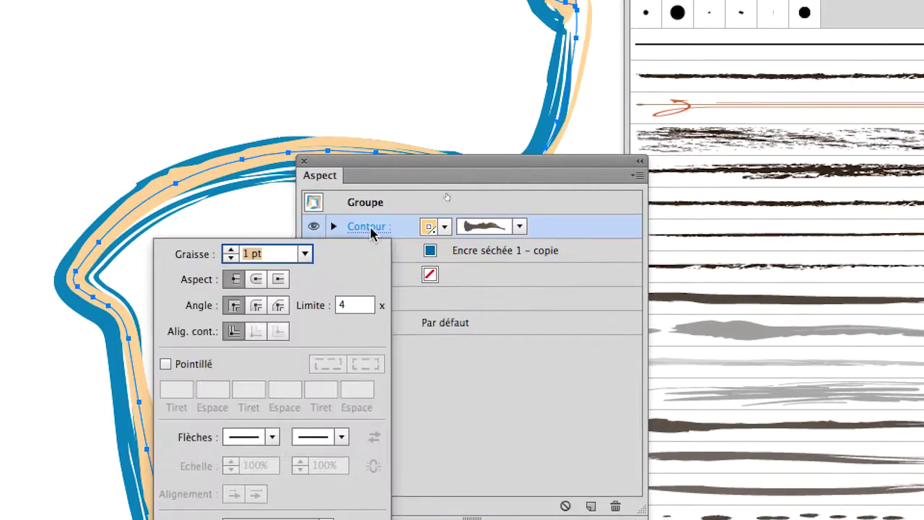
pyautogui.press('Escape')
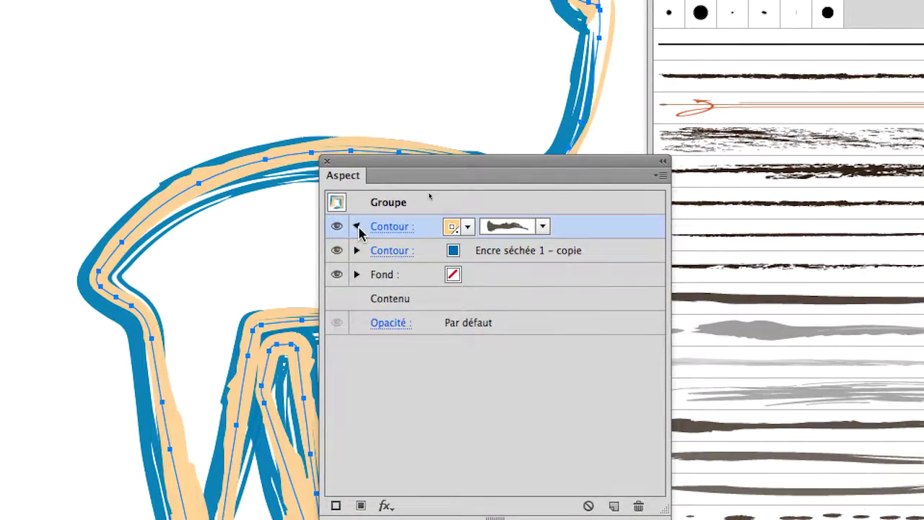
# - Try several blending modes on the Stylo encre - copie contour's opacity, including Obscurcir and Lumière tamisée, and set it to Différence
pyautogui.click(356, 226)
pyautogui.click(374, 239)
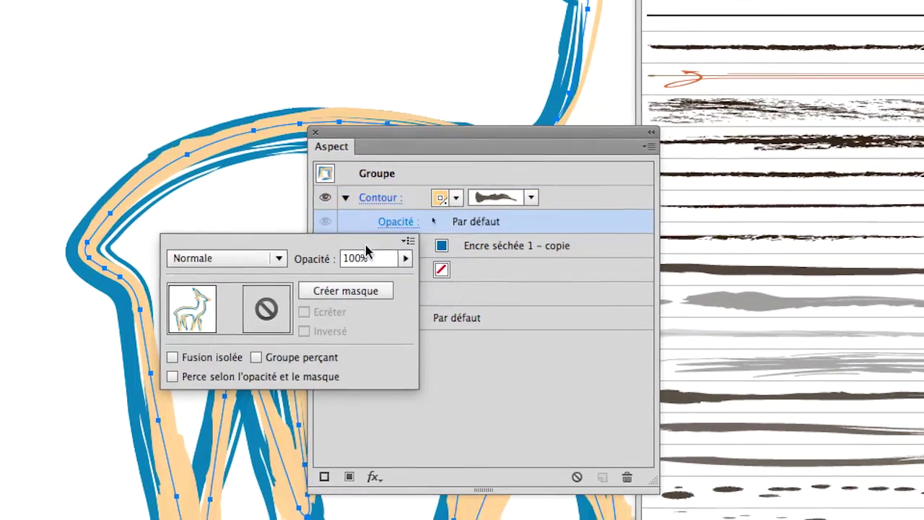
pyautogui.scroll(-1, 230, 273)
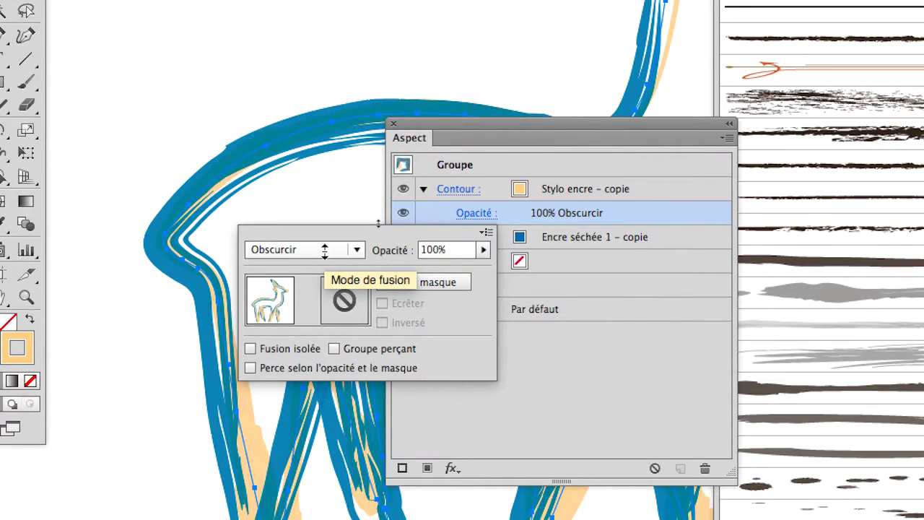
pyautogui.scroll(-5, 325, 250)
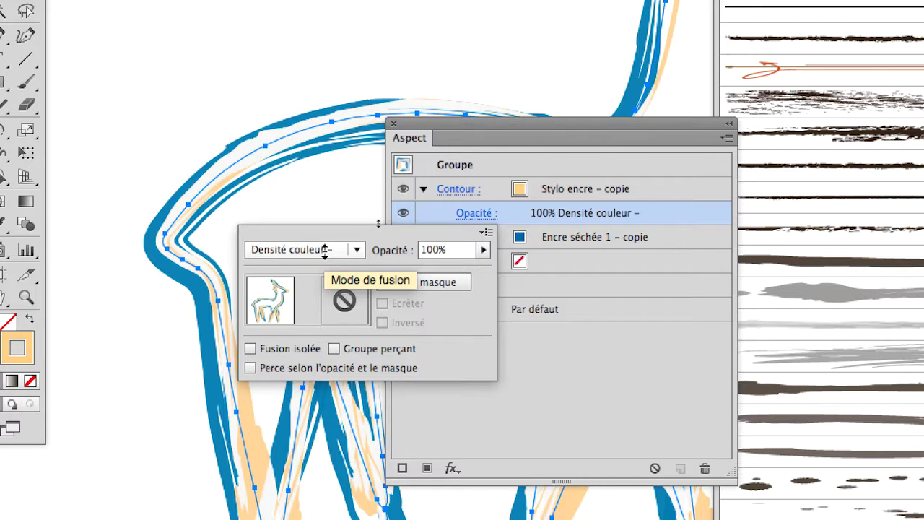
pyautogui.scroll(-1, 325, 249)
pyautogui.scroll(-1, 325, 250)
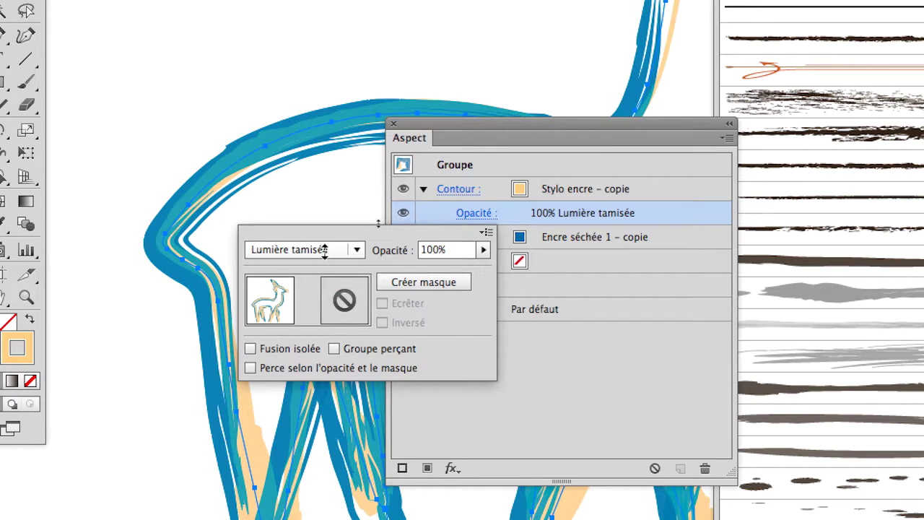
pyautogui.scroll(-2, 325, 249)
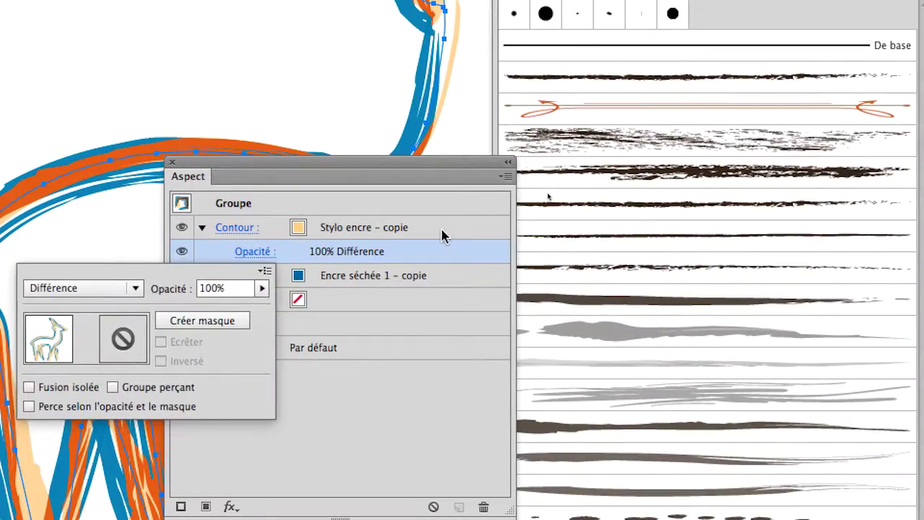
pyautogui.click(662, 189)
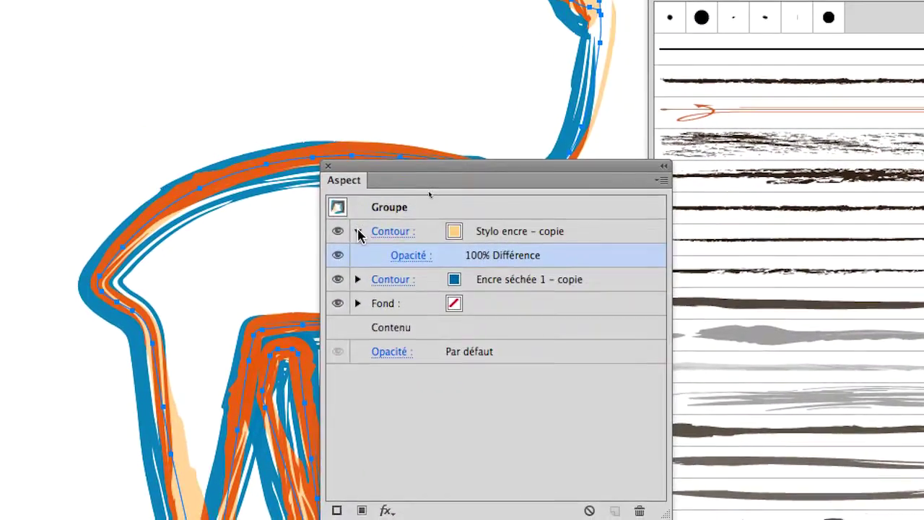
pyautogui.click(261, 211)
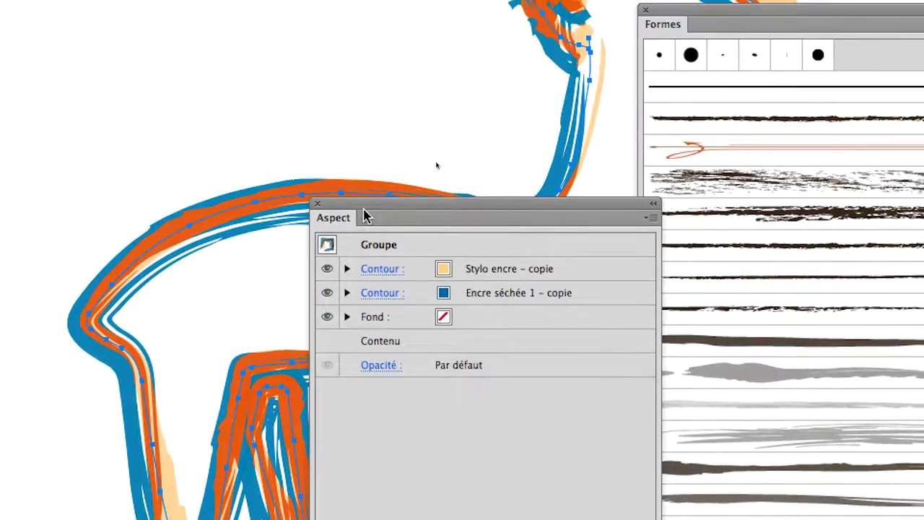
# - Close the appearance settings and deselect the copied deer to examine its blended contours up close
pyautogui.moveTo(393, 212); pyautogui.dragTo(533, 309)
pyautogui.scroll(-3, 376, 256)
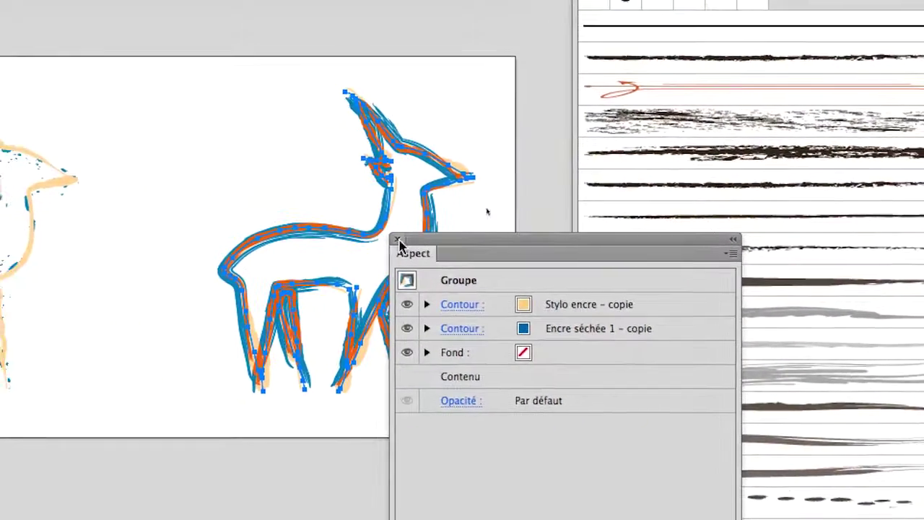
pyautogui.click(447, 216)
pyautogui.click(540, 232)
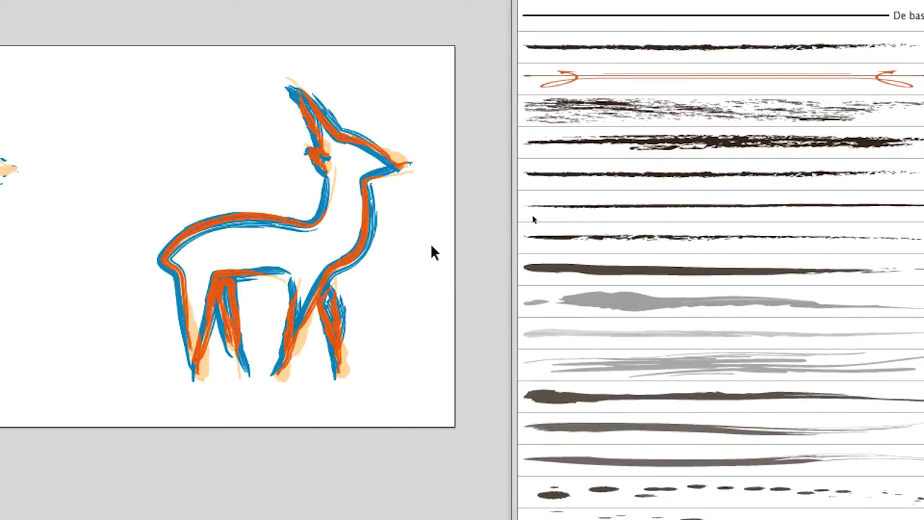
pyautogui.scroll(1, 422, 250)
pyautogui.moveTo(422, 251); pyautogui.dragTo(421, 271)
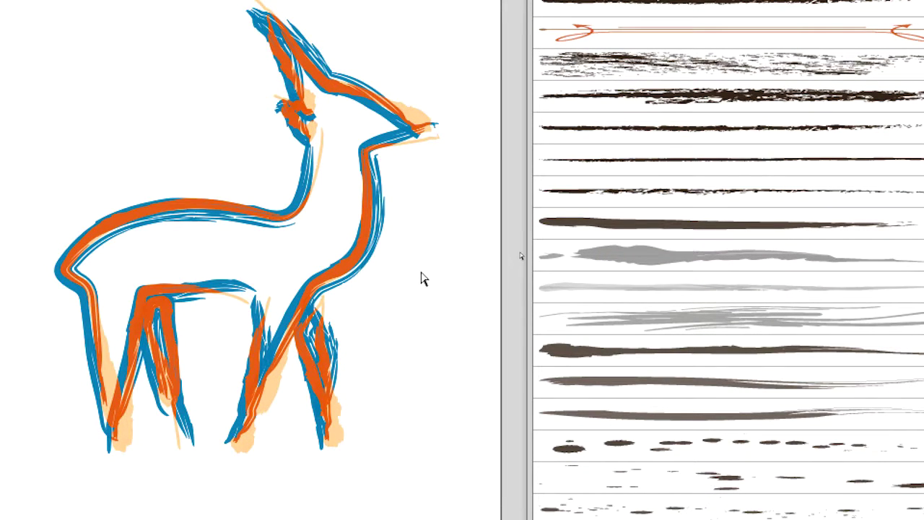